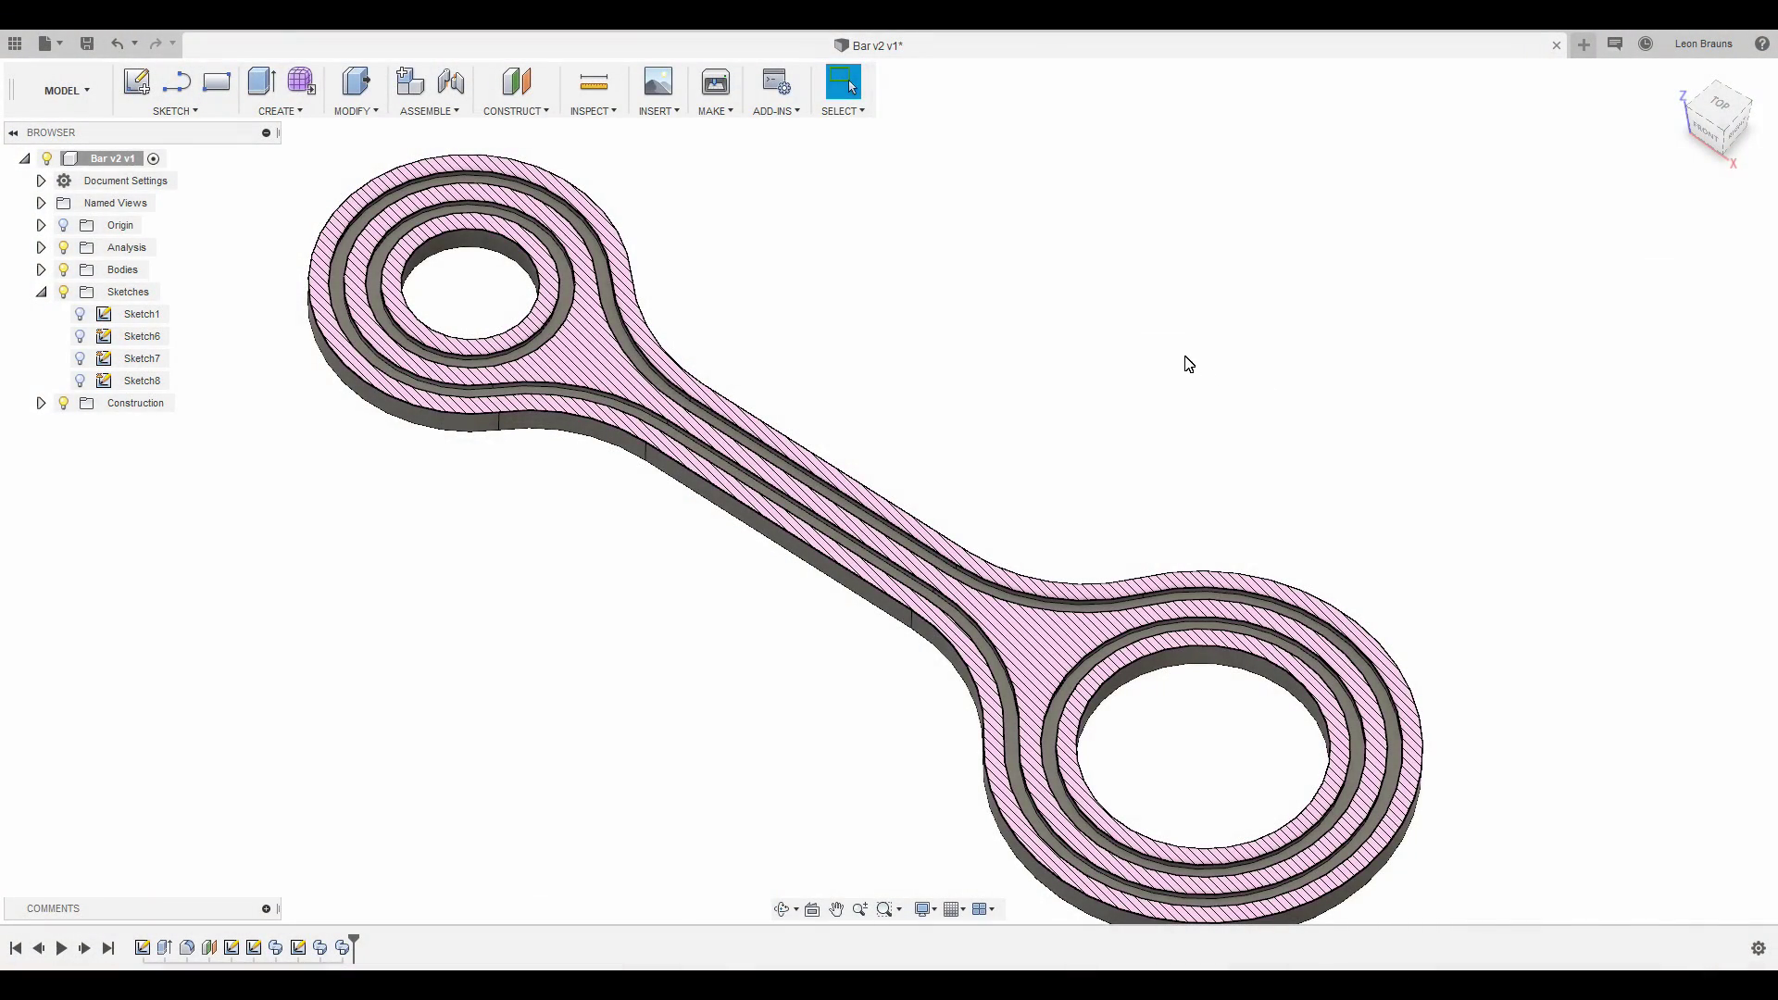
Orbit the plain two-hole bar to a flatter viewing angle.
middle_click_drag(1188, 362, 1191, 340, "shift")
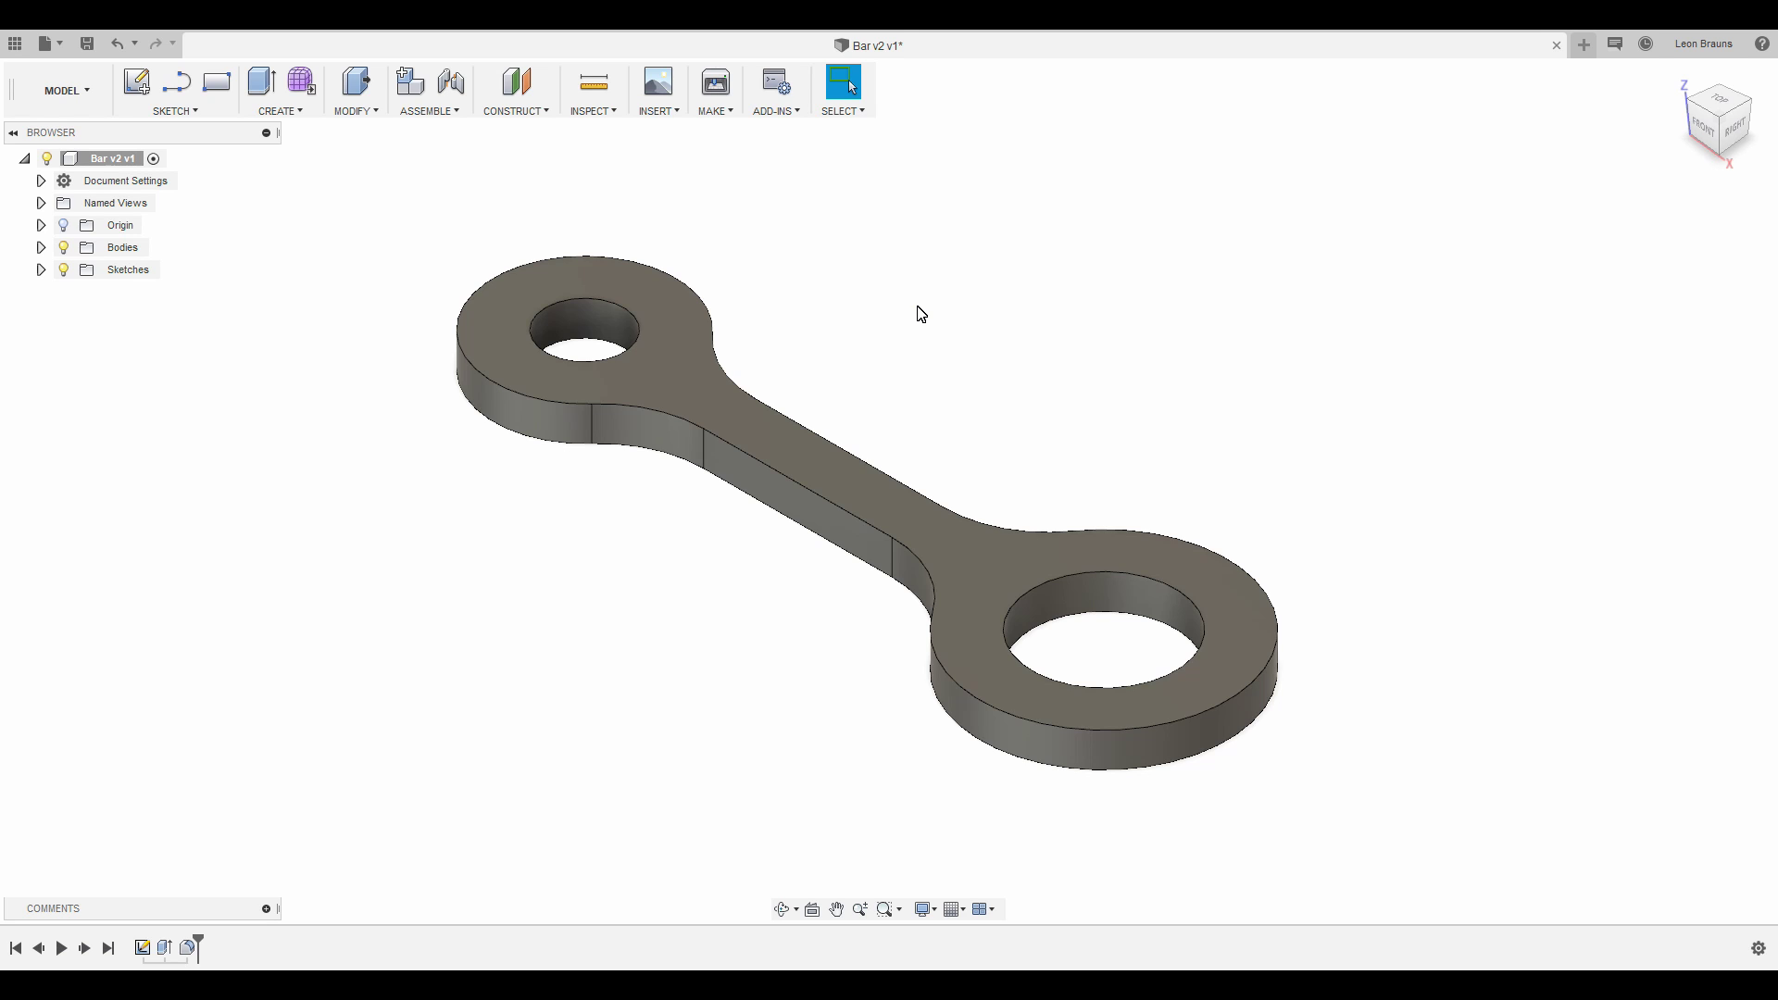
Add an offset construction plane at -2 mm from the bar's top face.
left_click(528, 112)
left_click(520, 132)
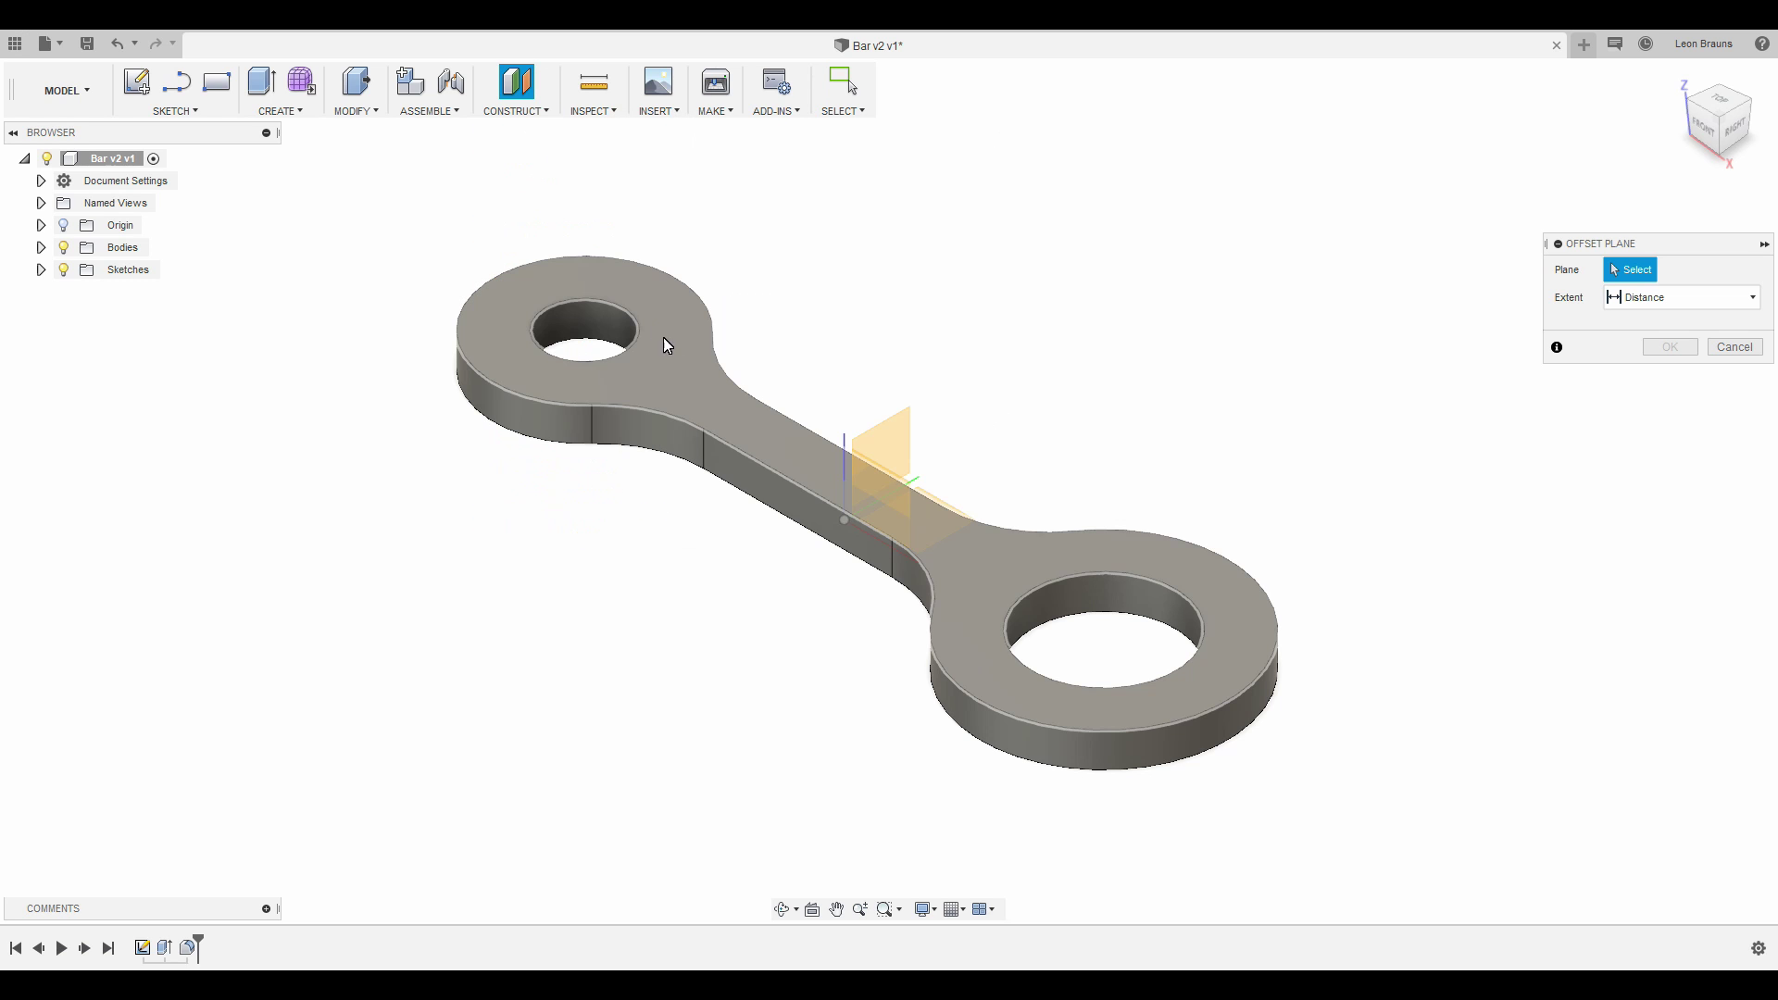
left_click(722, 424)
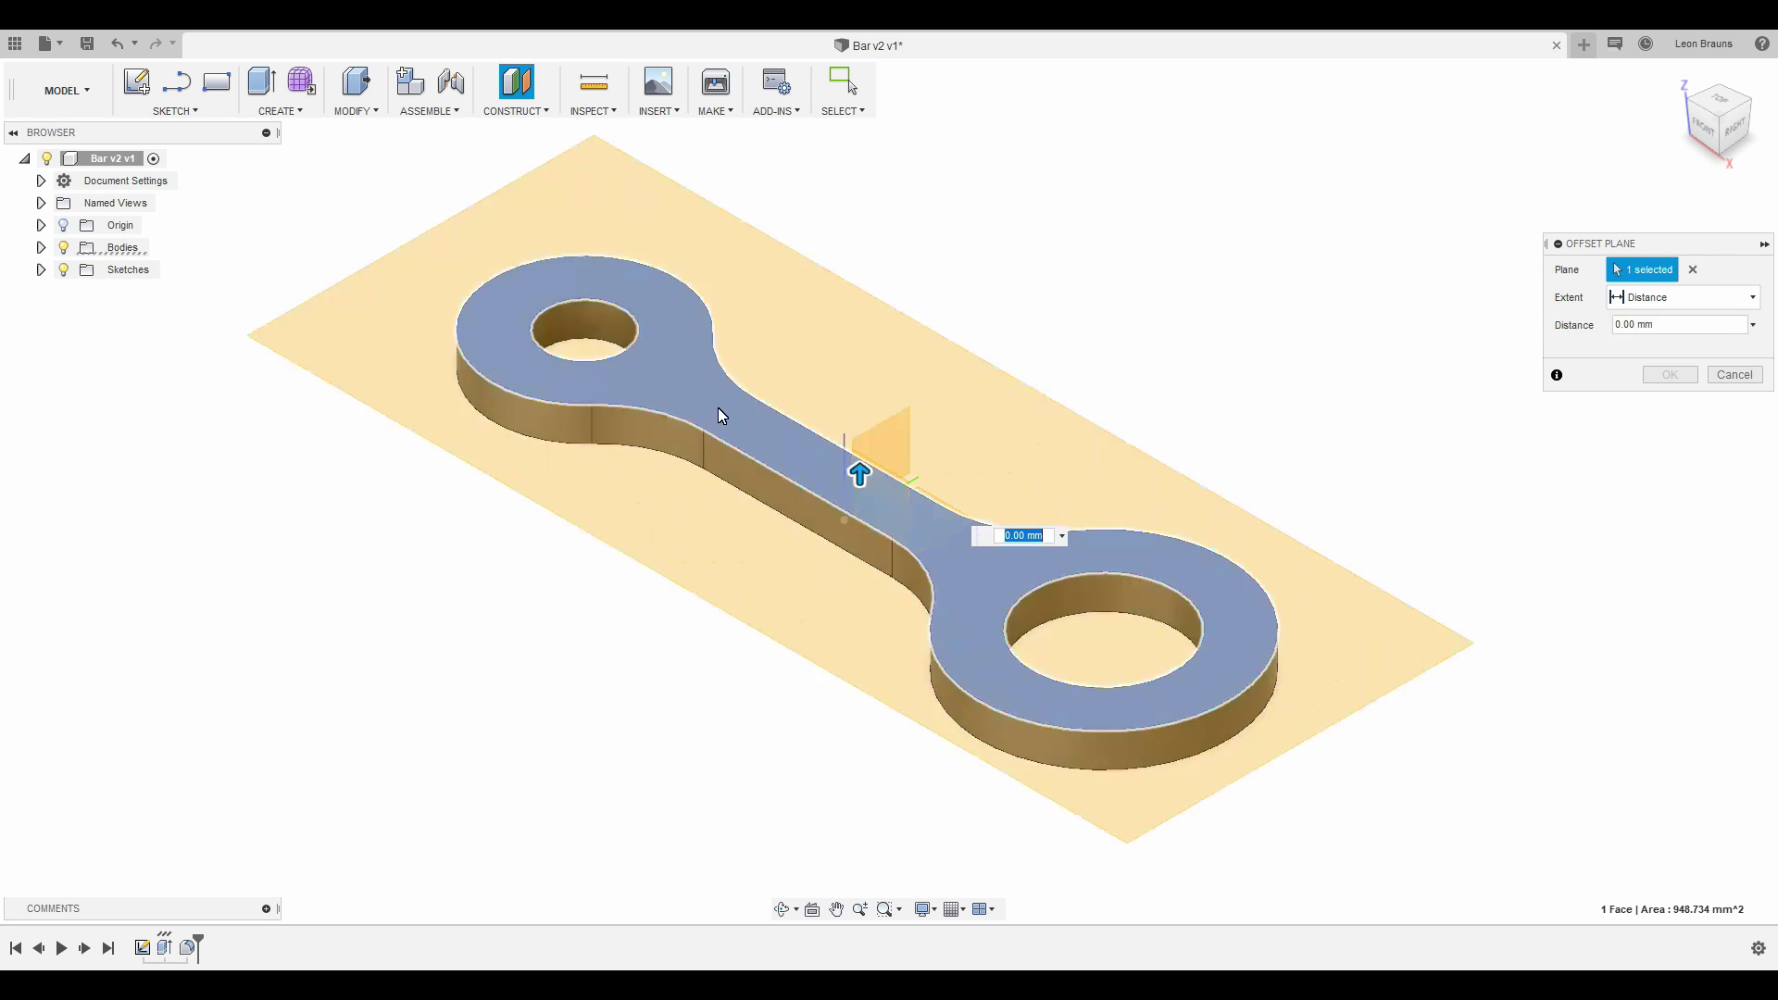
left_click(1704, 130)
left_click_drag(906, 478, 912, 528)
left_click(1670, 374)
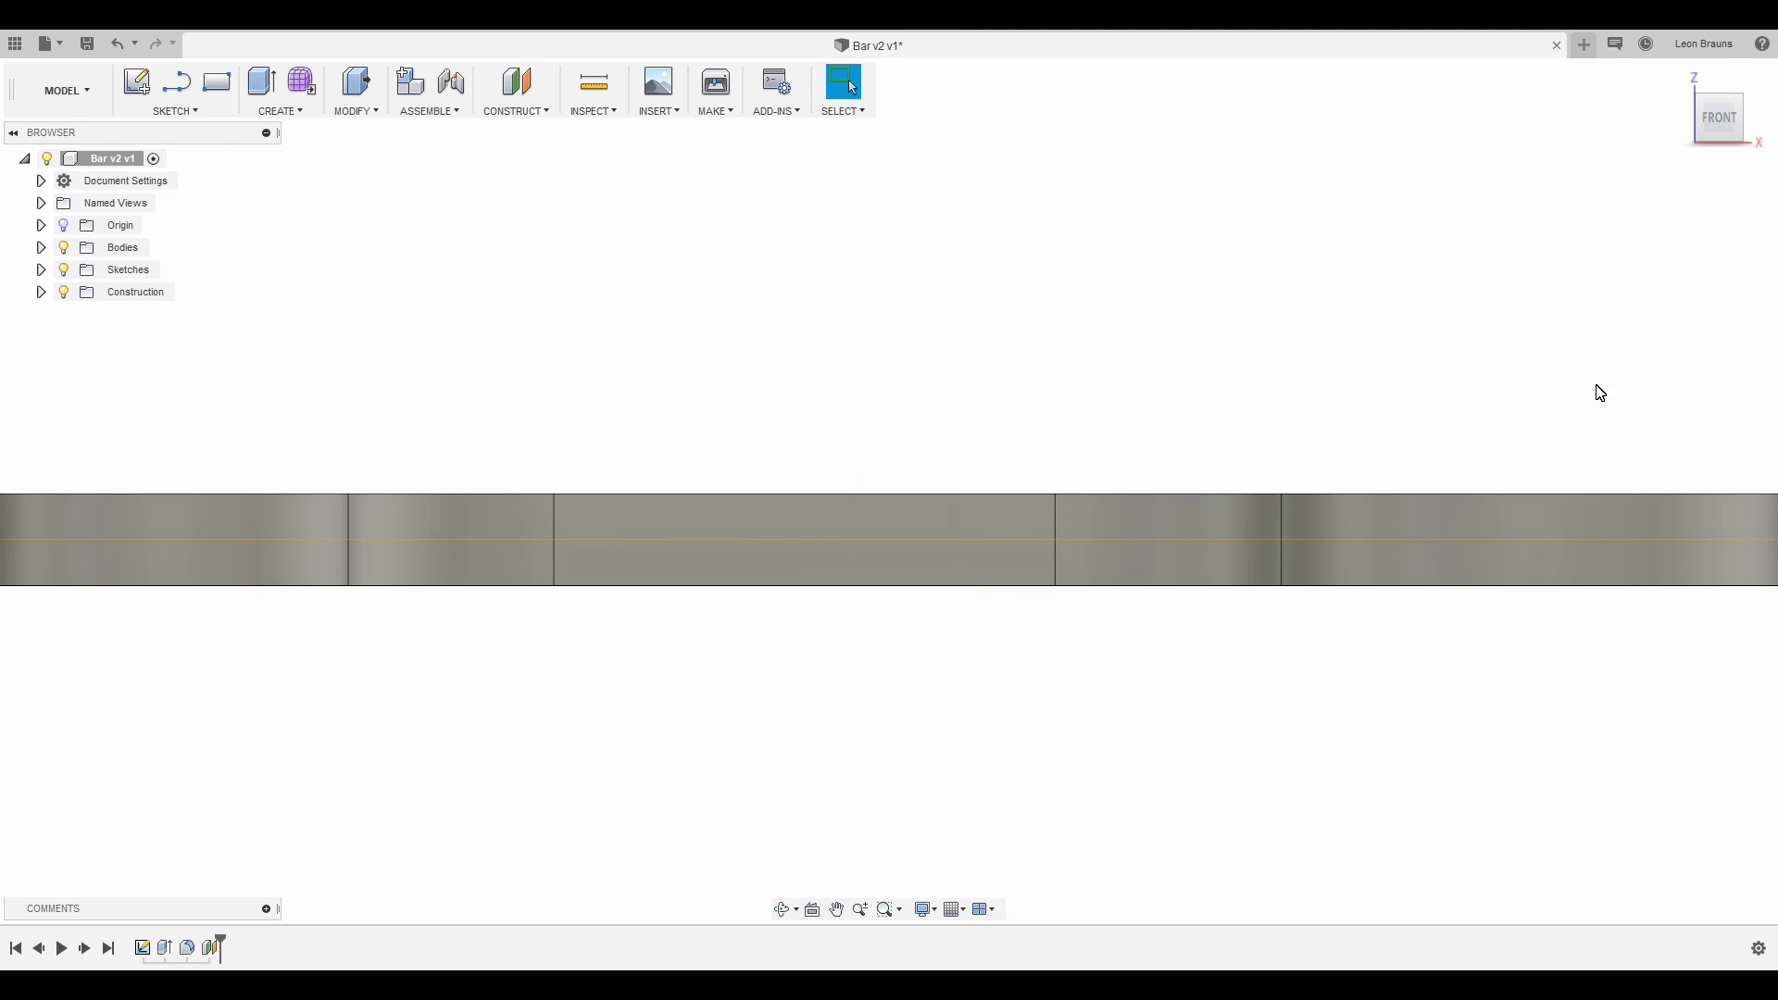
key("F6")
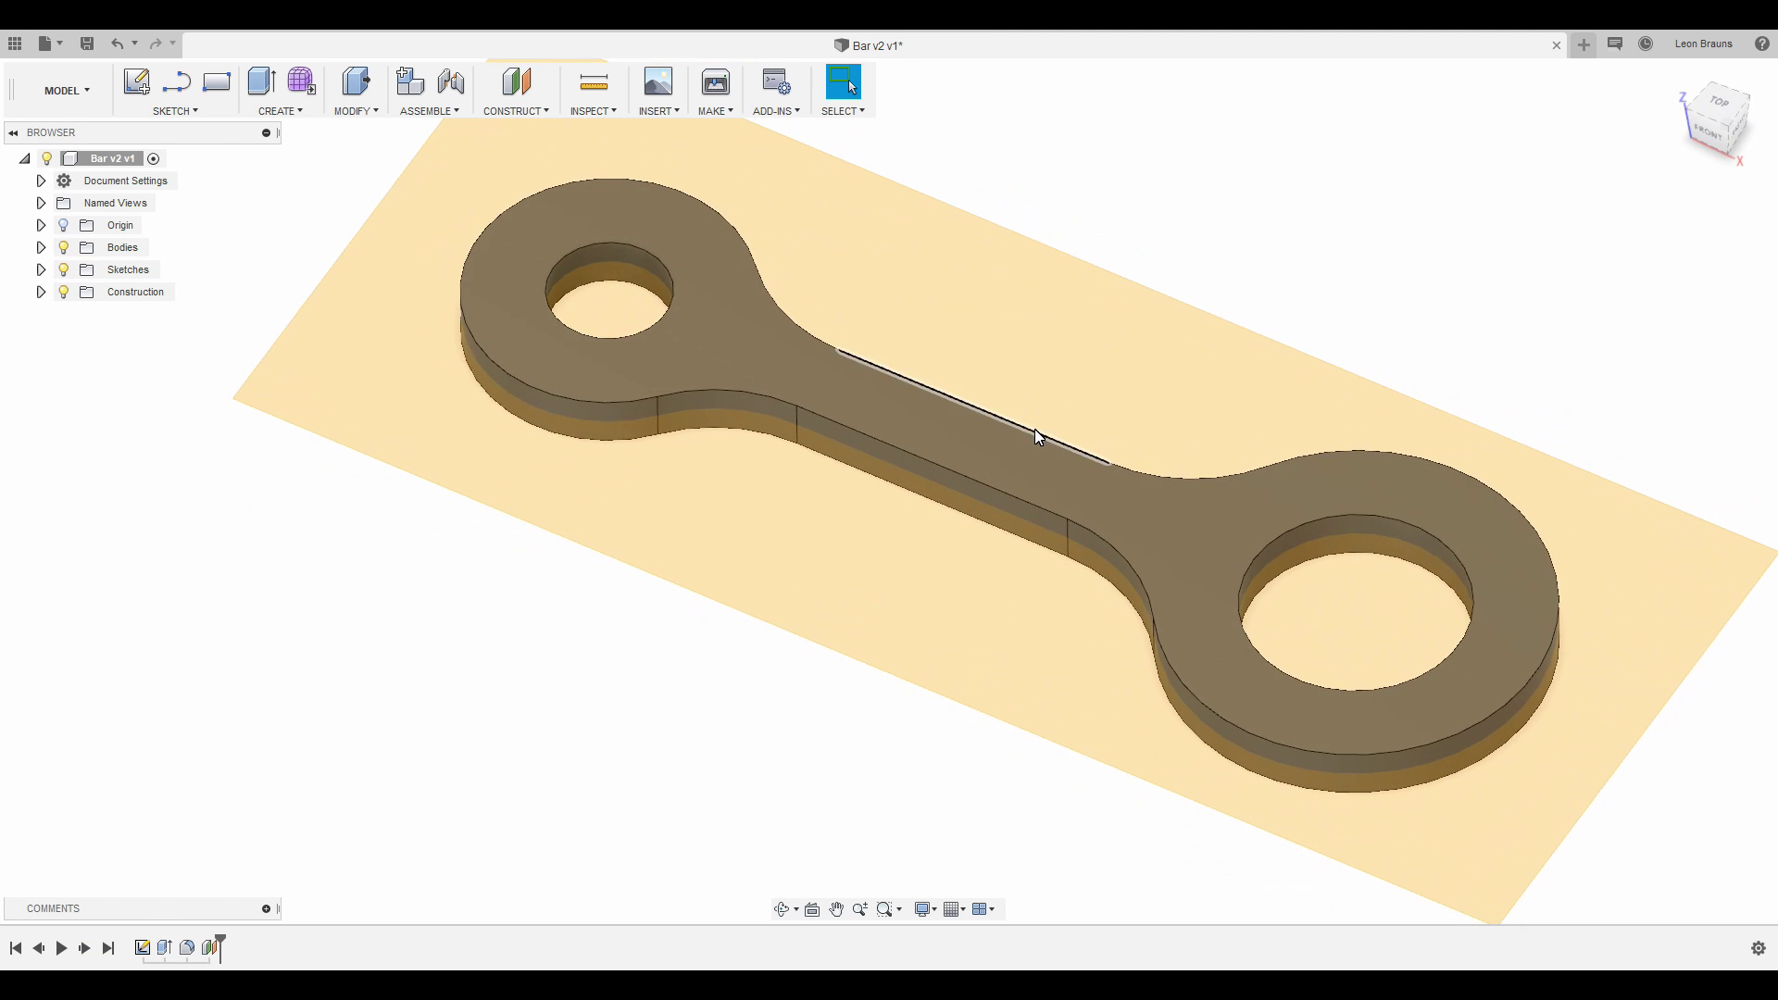
Start a sketch on the offset plane and project the bar body's outline into it.
left_click(147, 93)
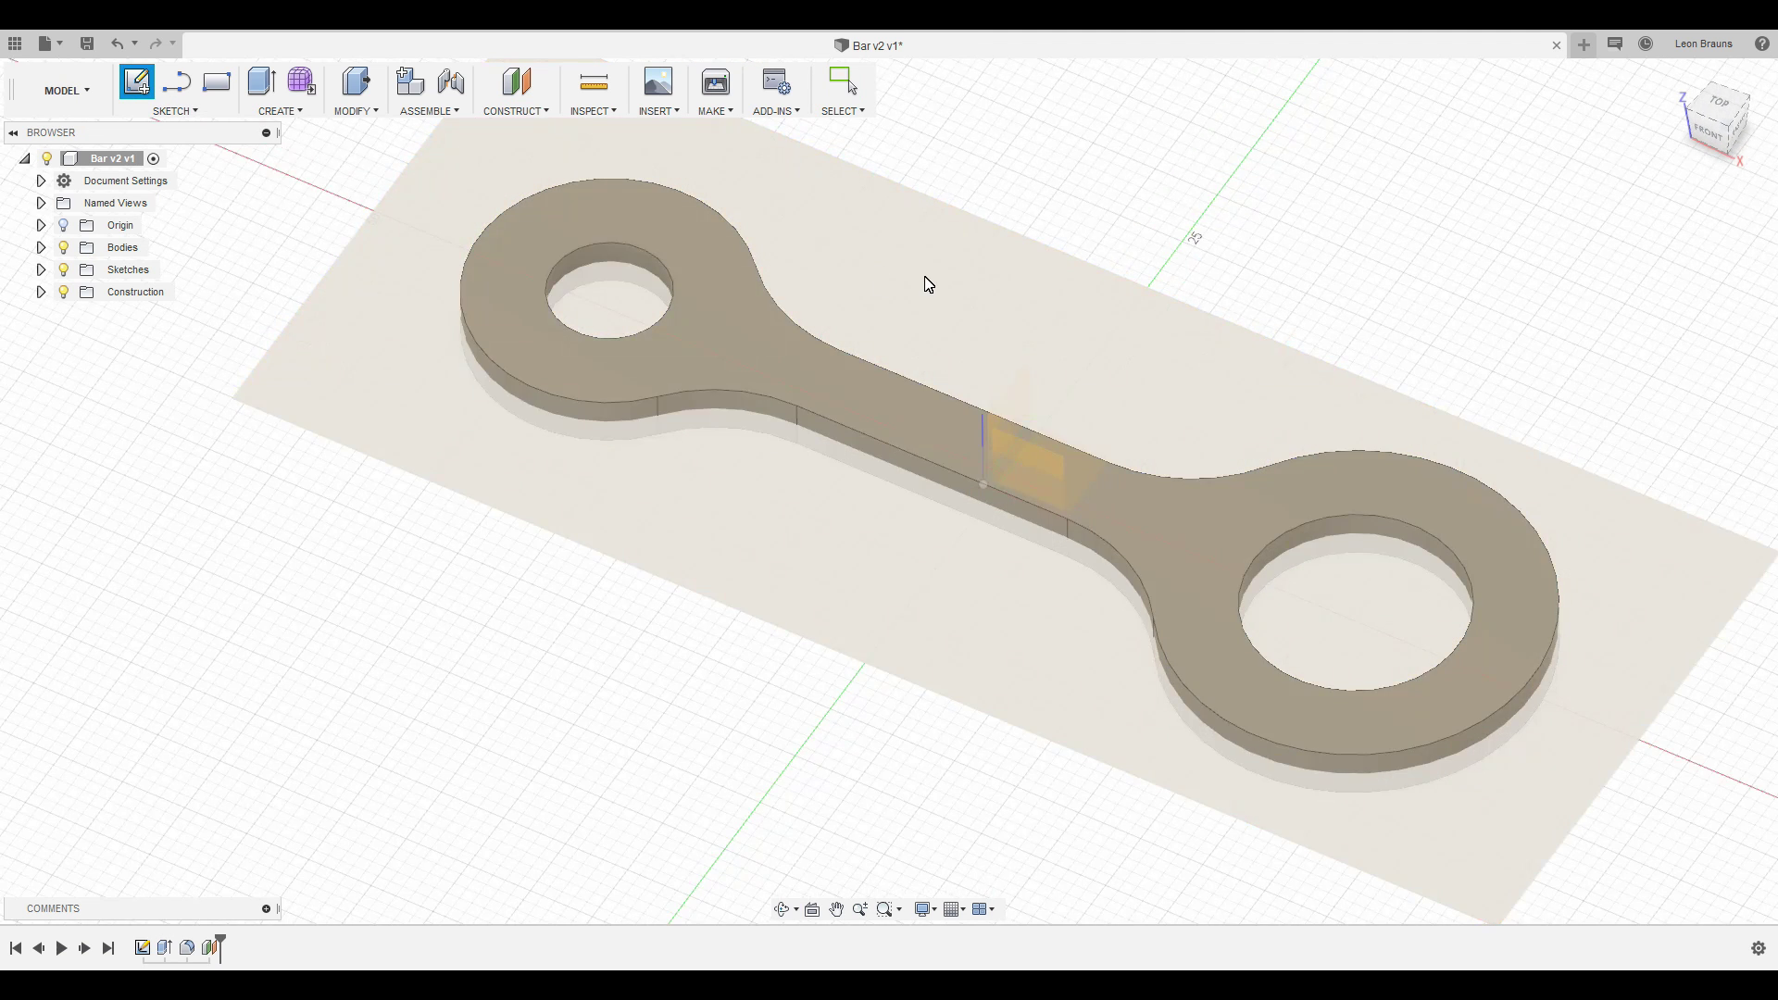
left_click(925, 282)
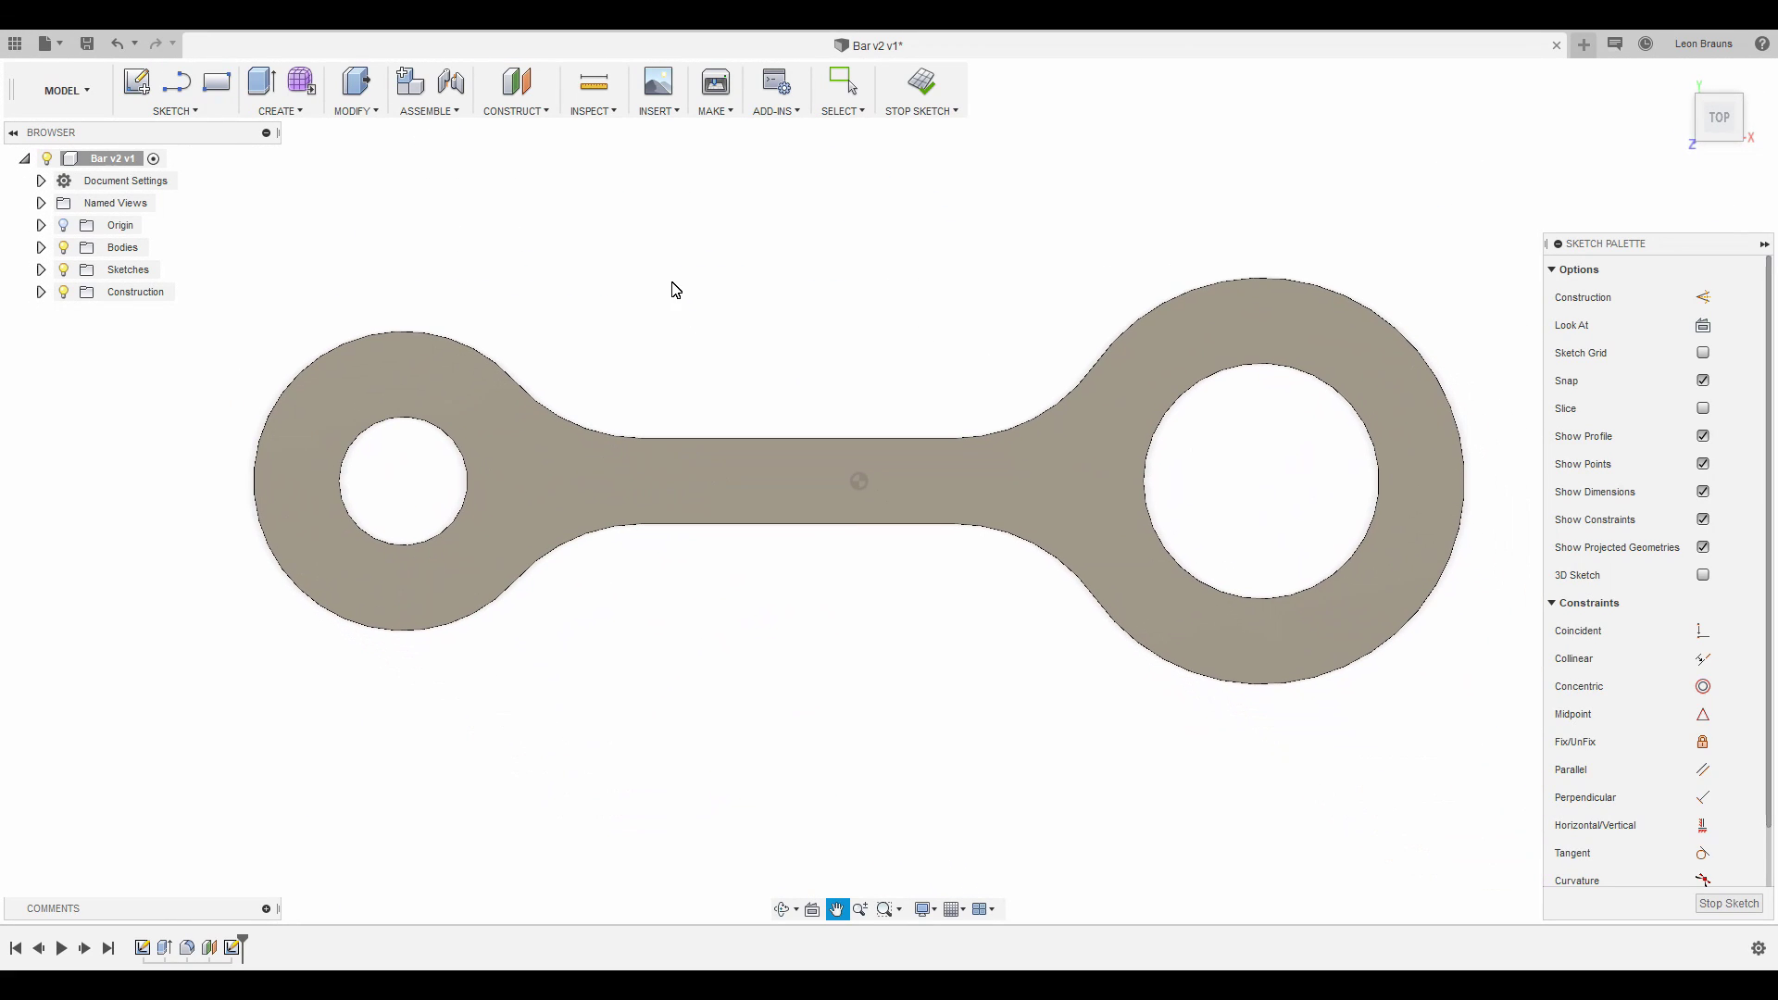
left_click(175, 110)
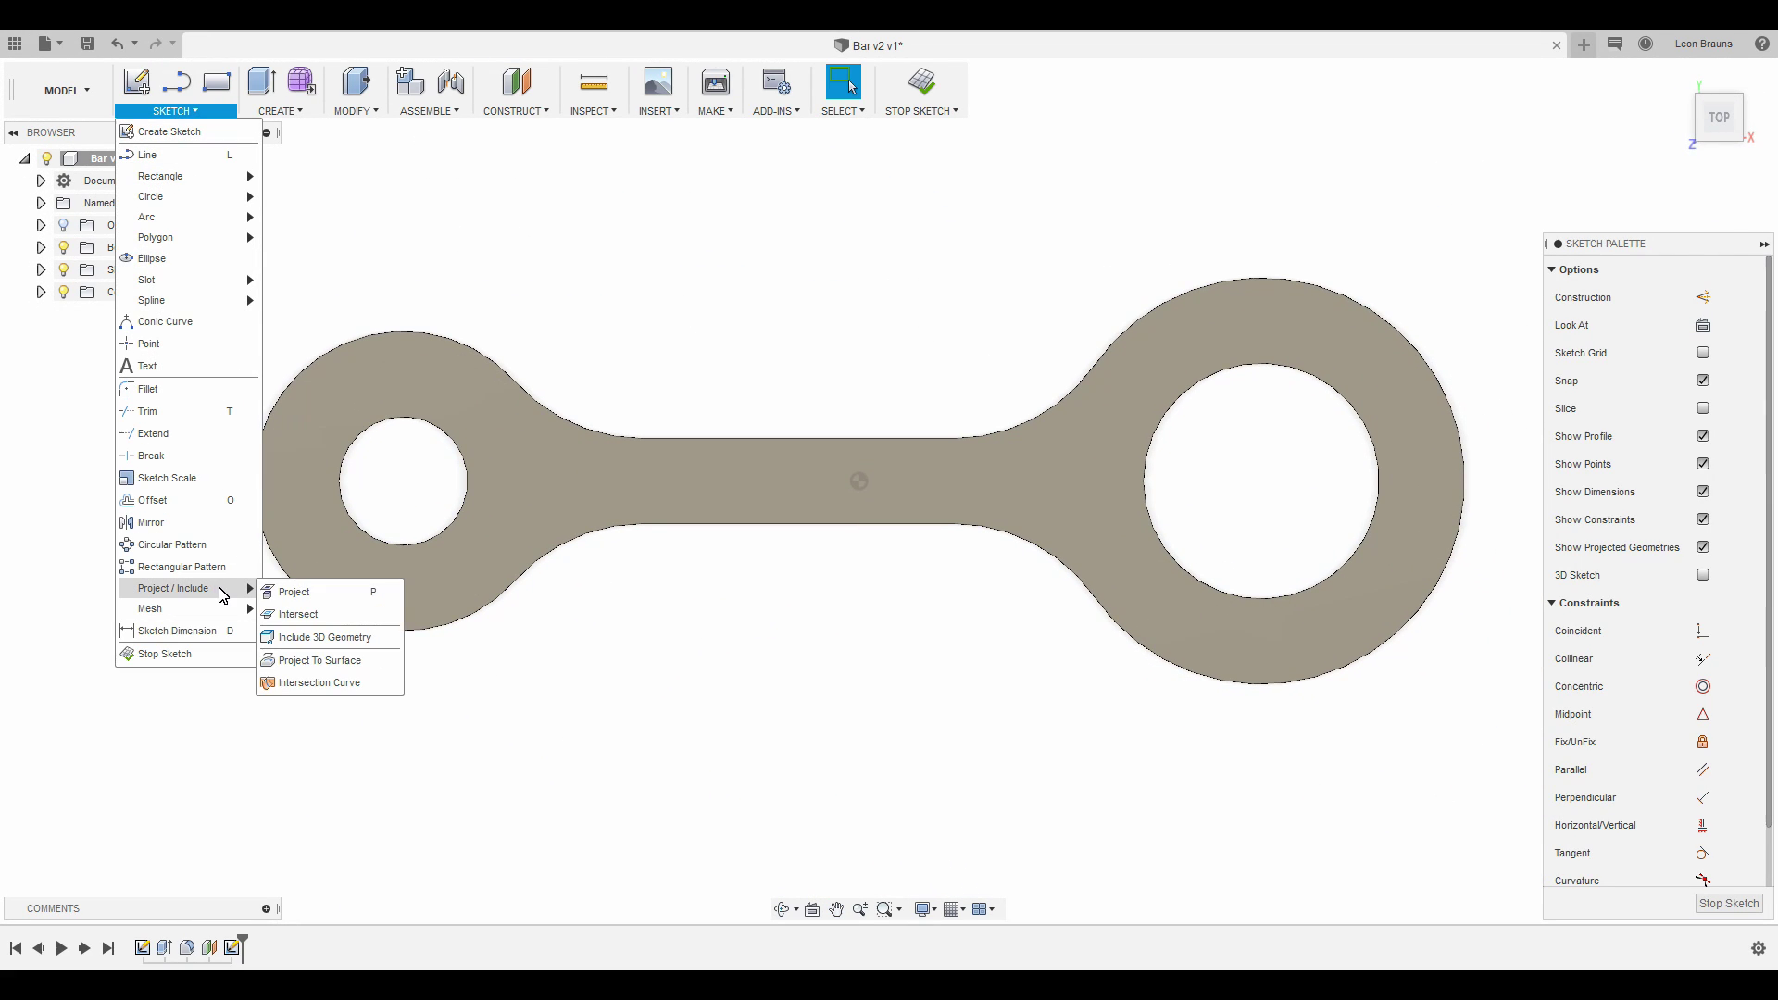
left_click(299, 591)
left_click(509, 504)
left_click(1426, 374)
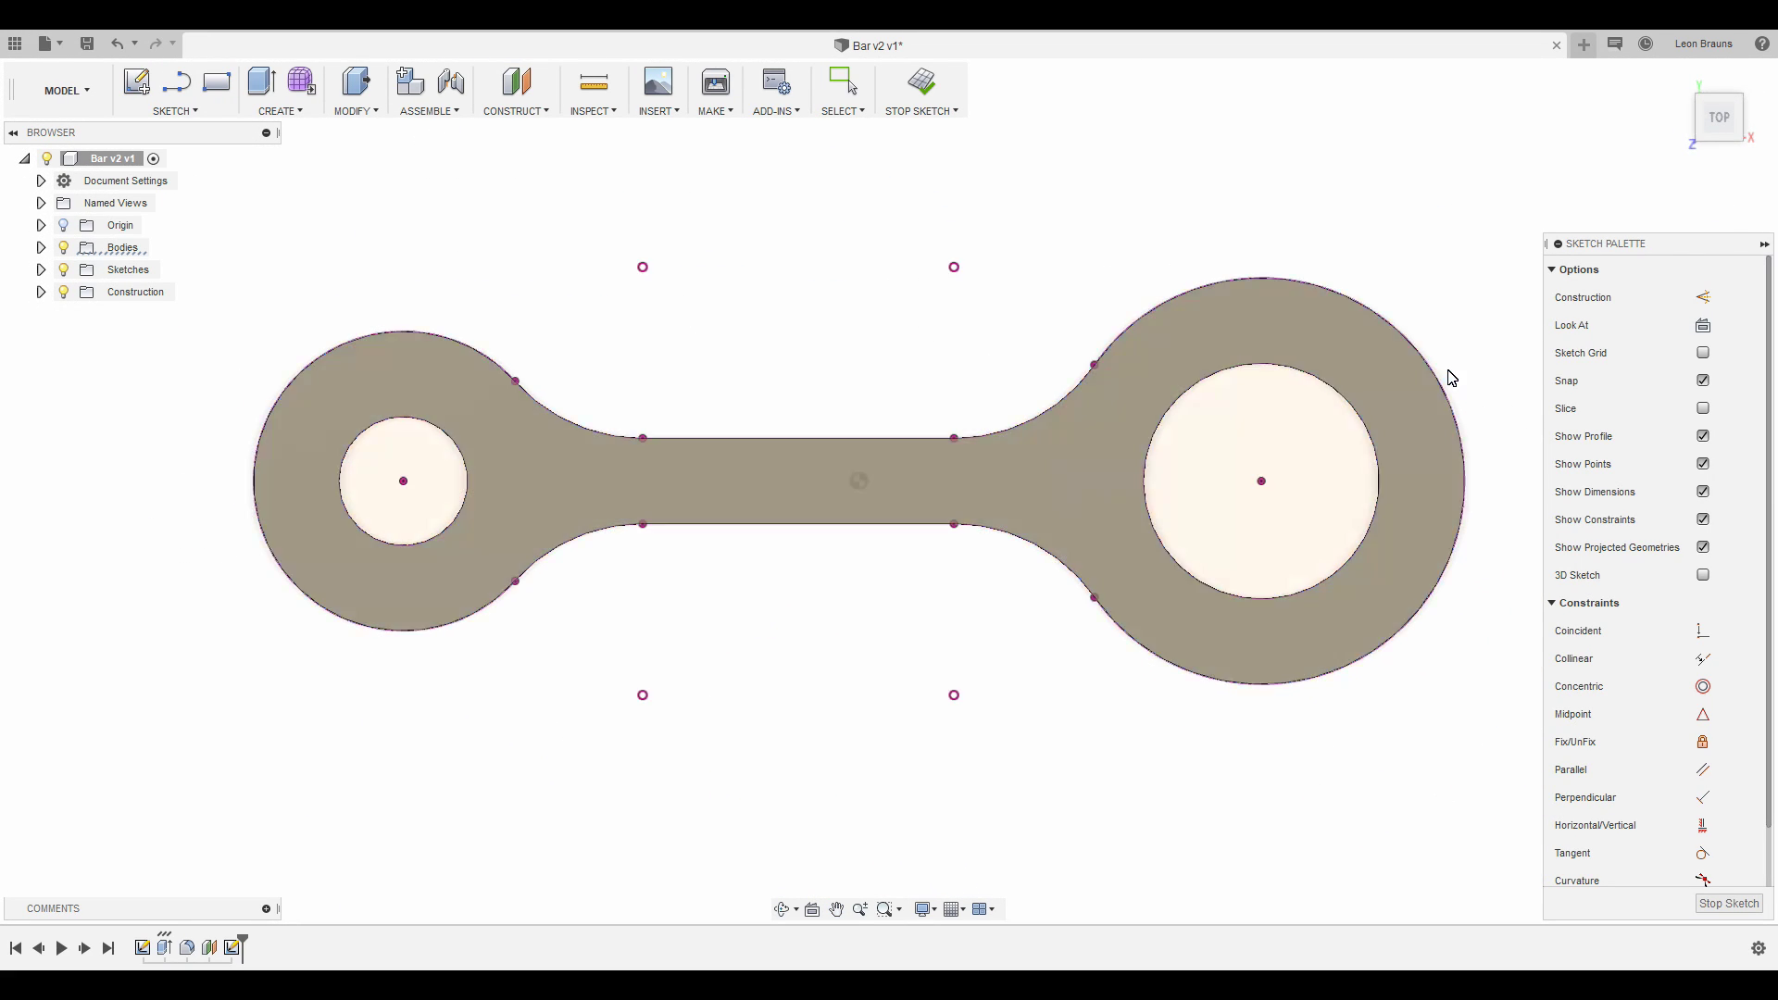
middle_click_drag(1031, 331, 1059, 361)
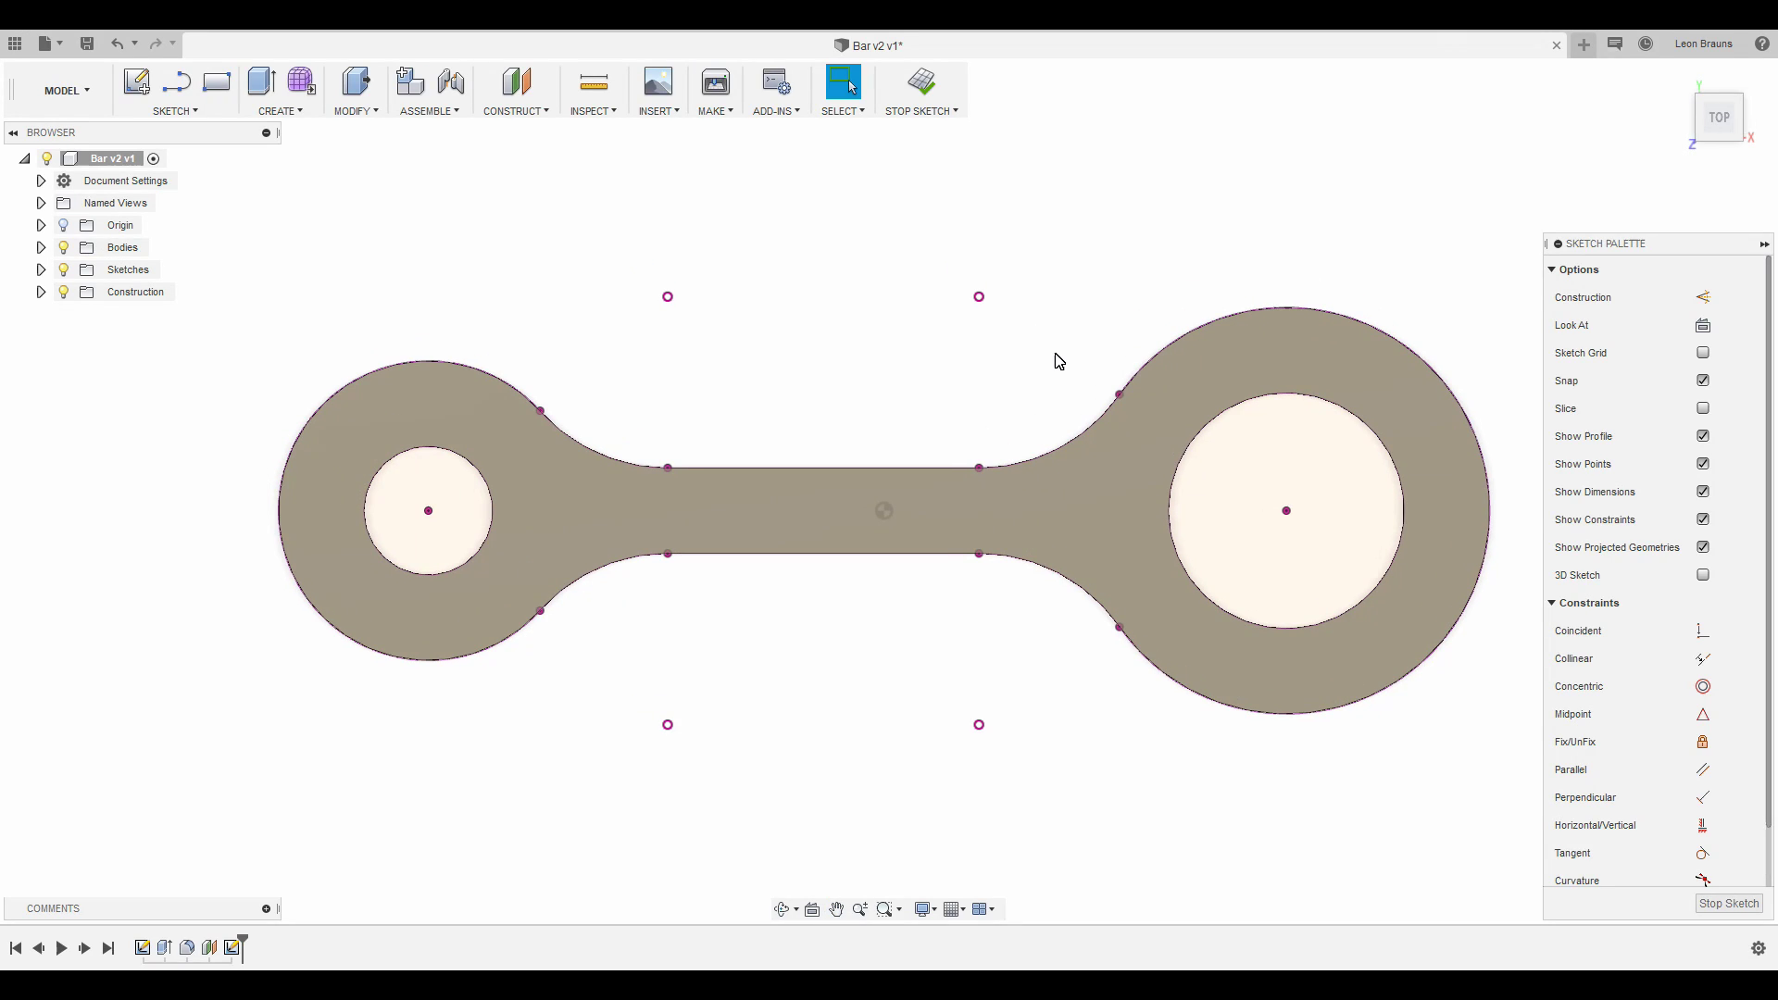
Offset the projected bar outline inward by -4*0.45 mm.
left_click(175, 110)
left_click(195, 500)
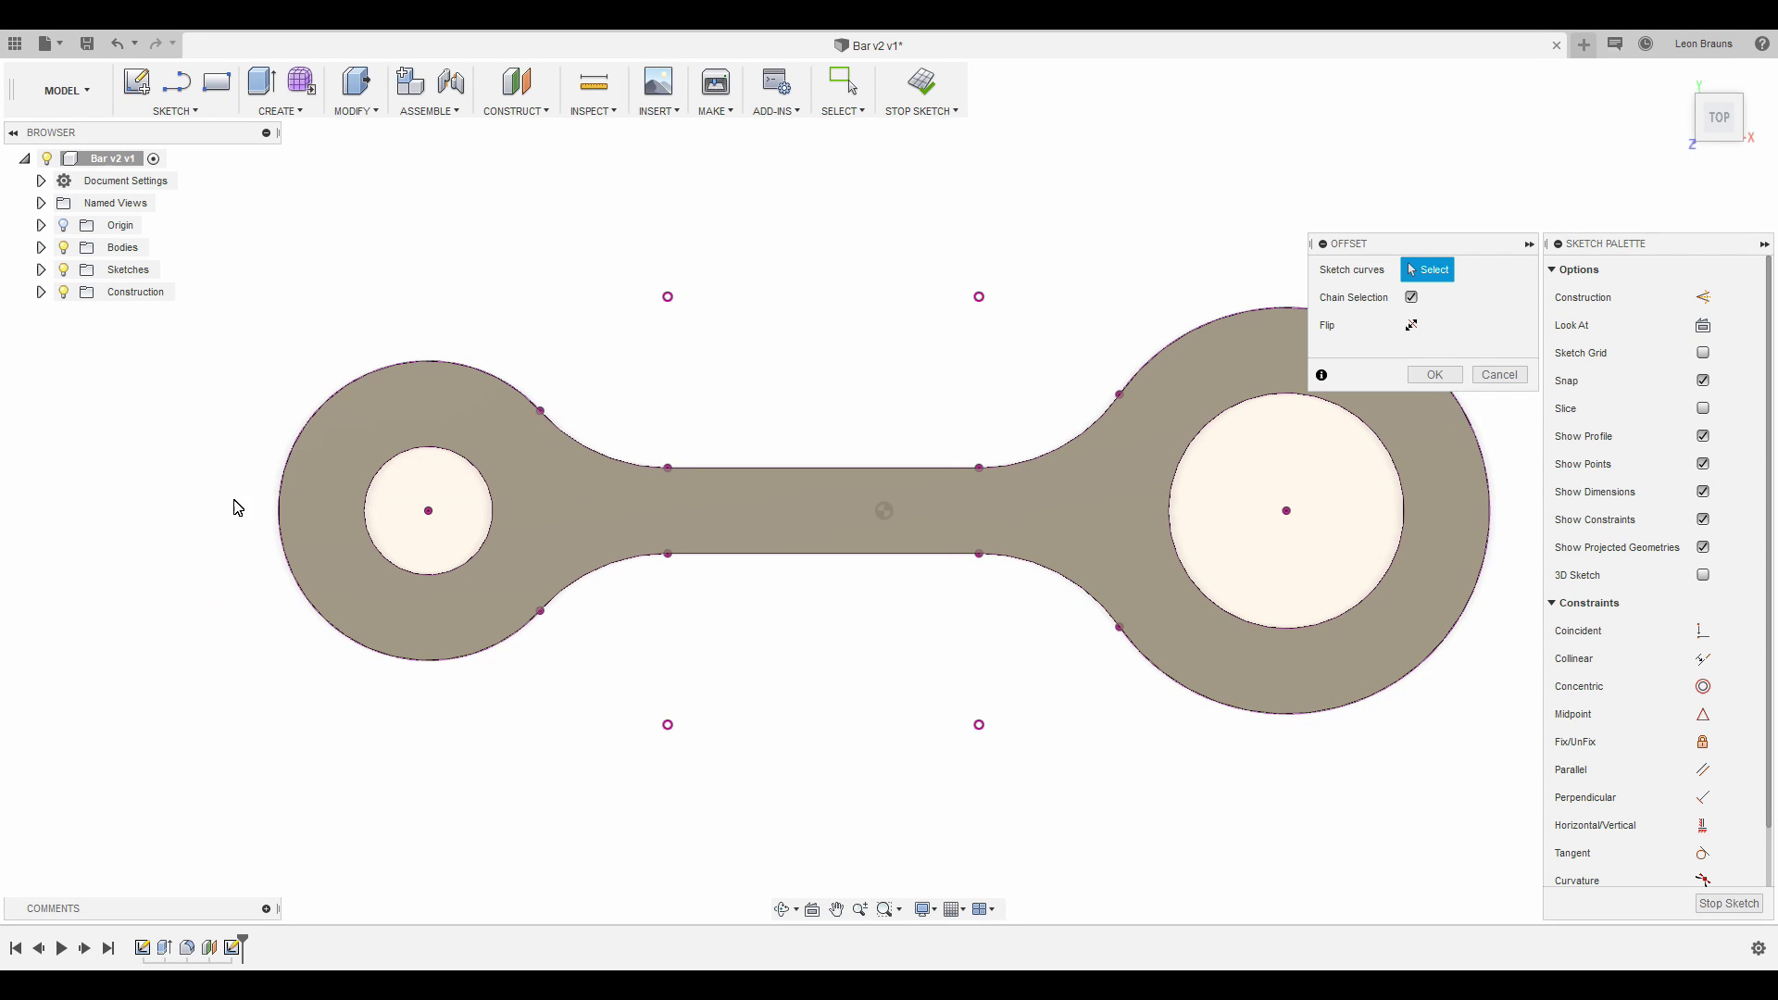
left_click(757, 468)
left_click_drag(756, 469, 756, 489)
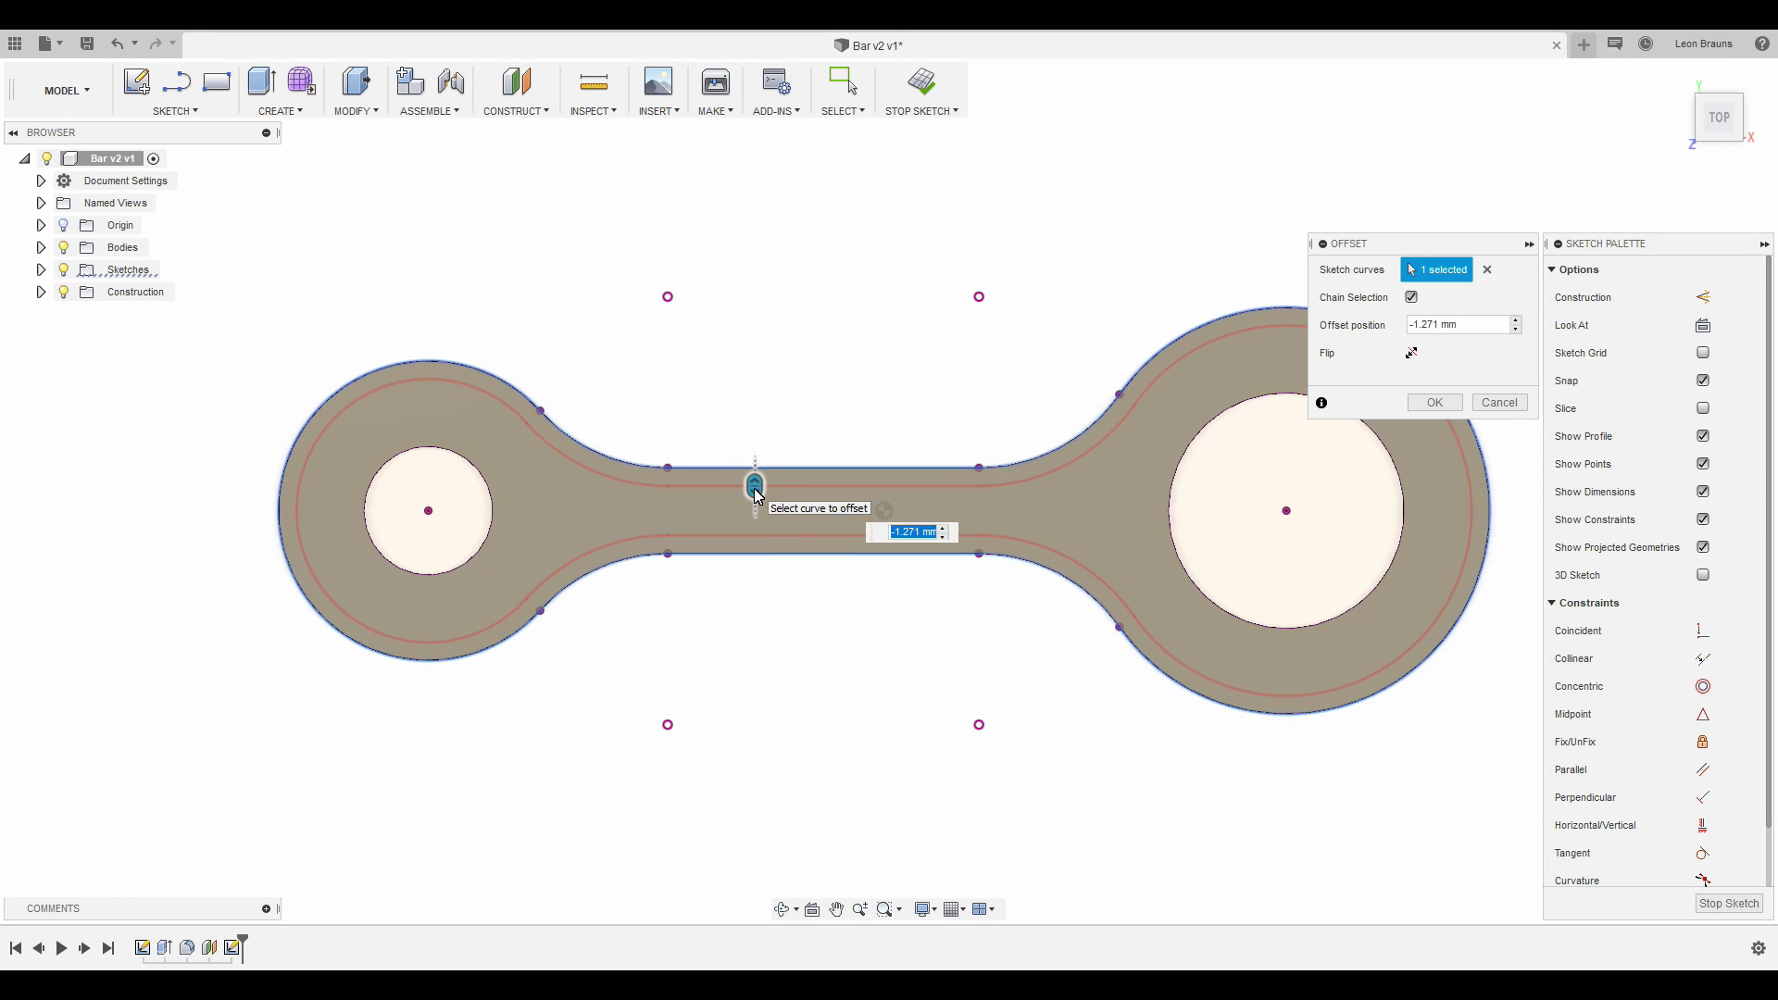
type("-4*0.45")
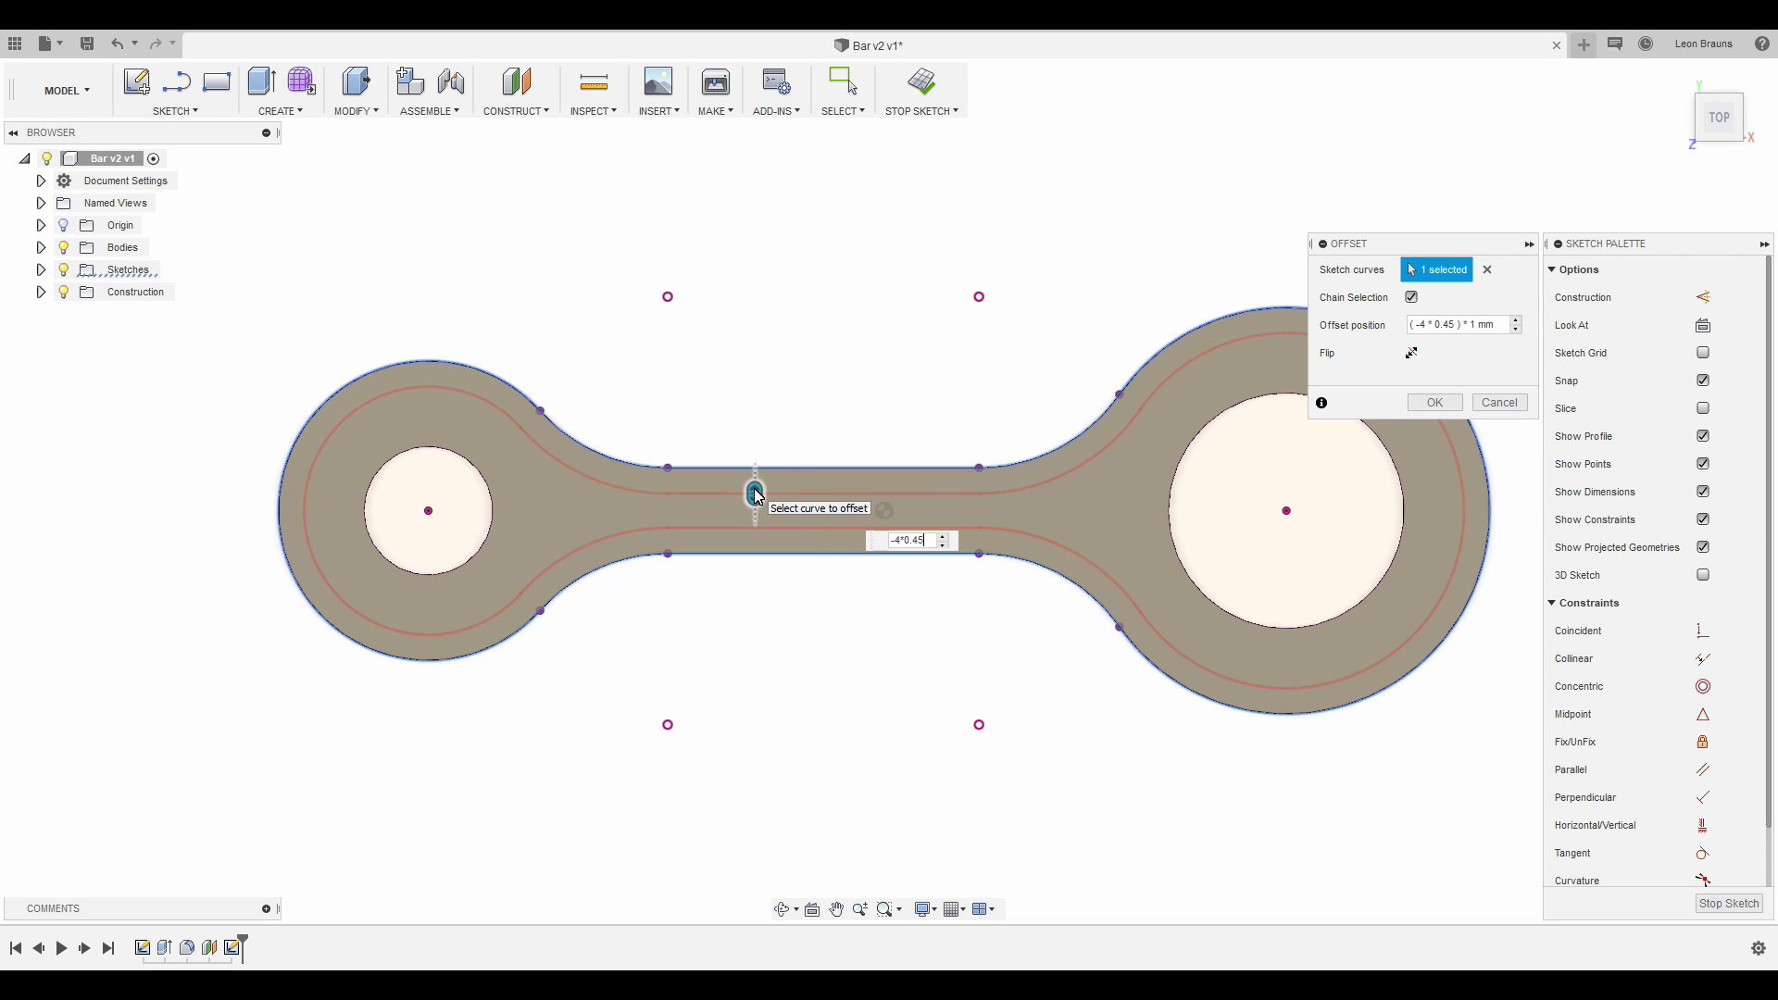
key("Return")
Offset the left and right hole circles outward by 1 mm each.
key("o")
left_click(492, 507)
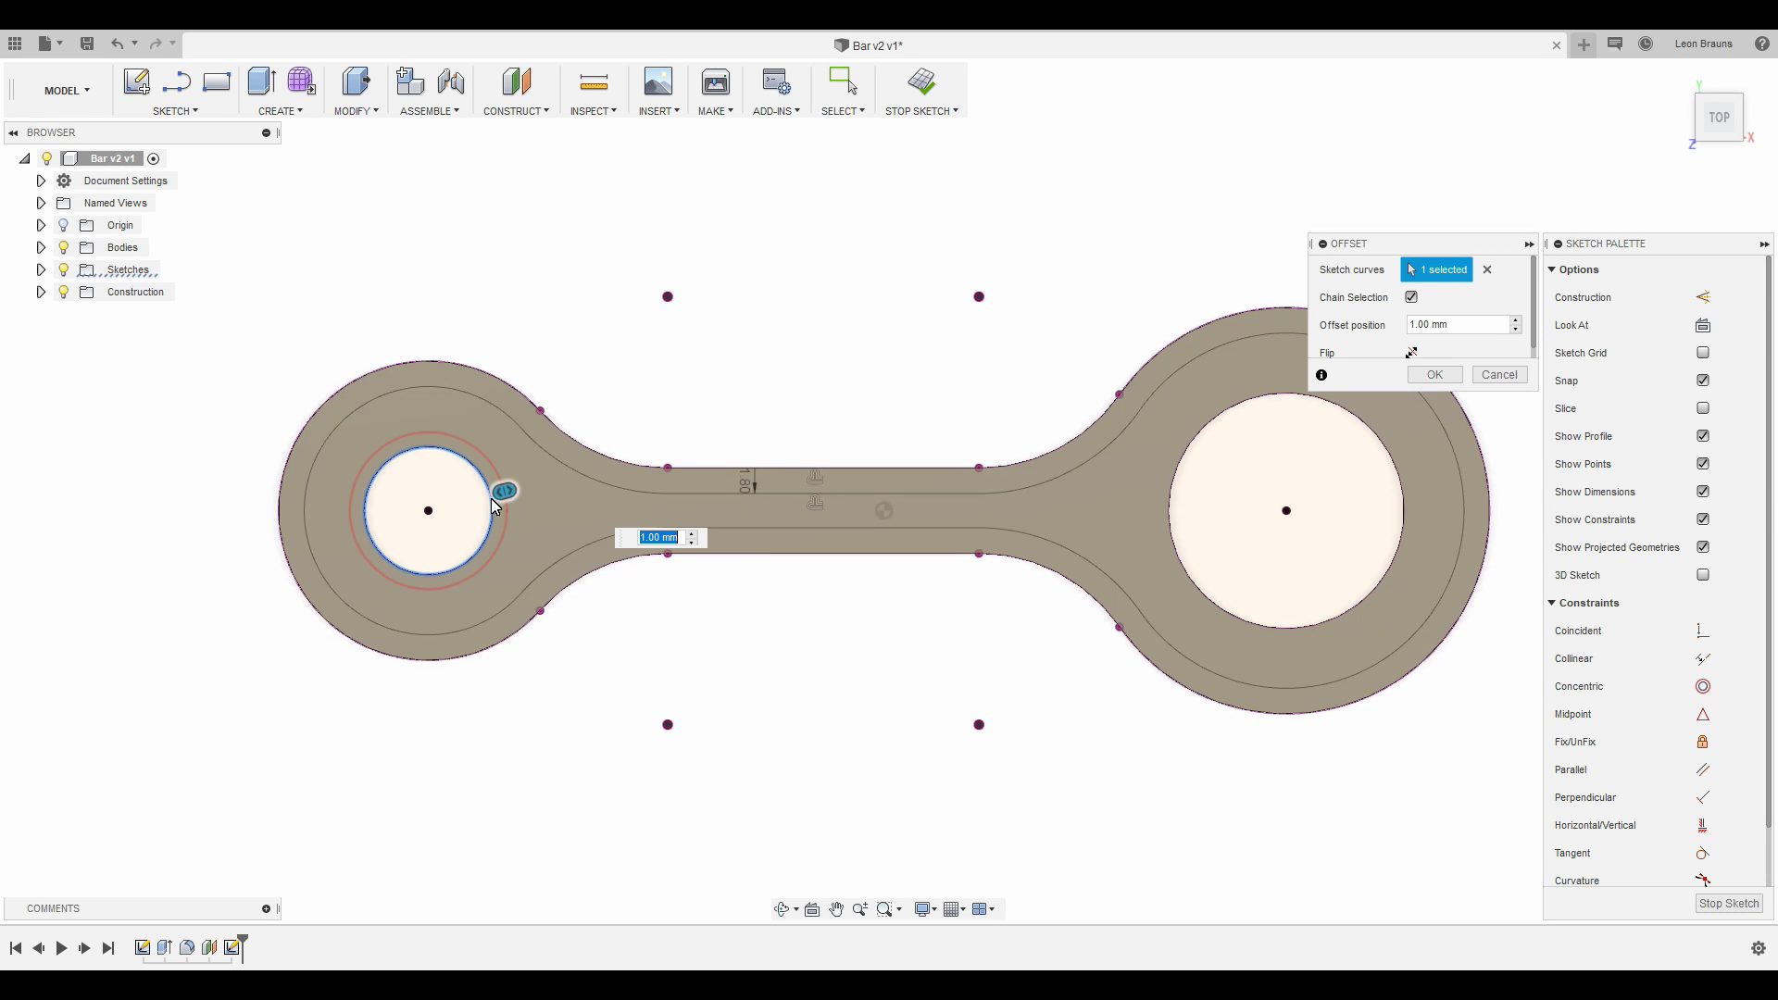
key("Return")
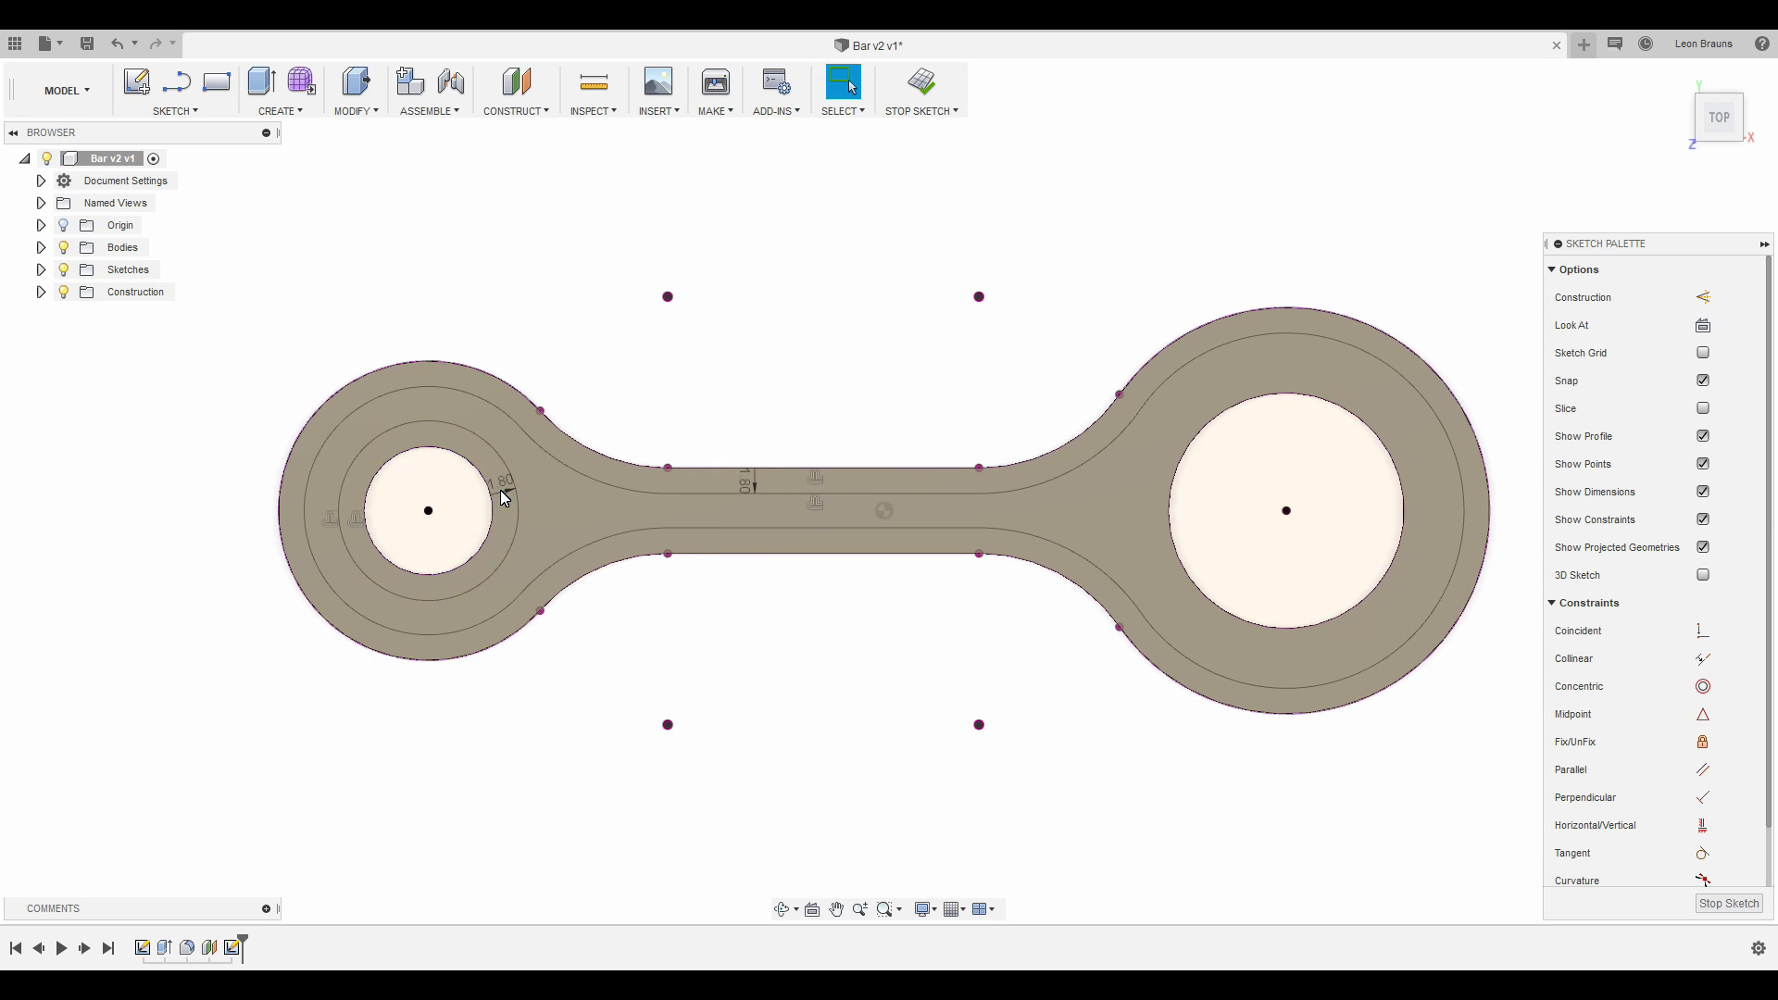
key("o")
left_click(1337, 411)
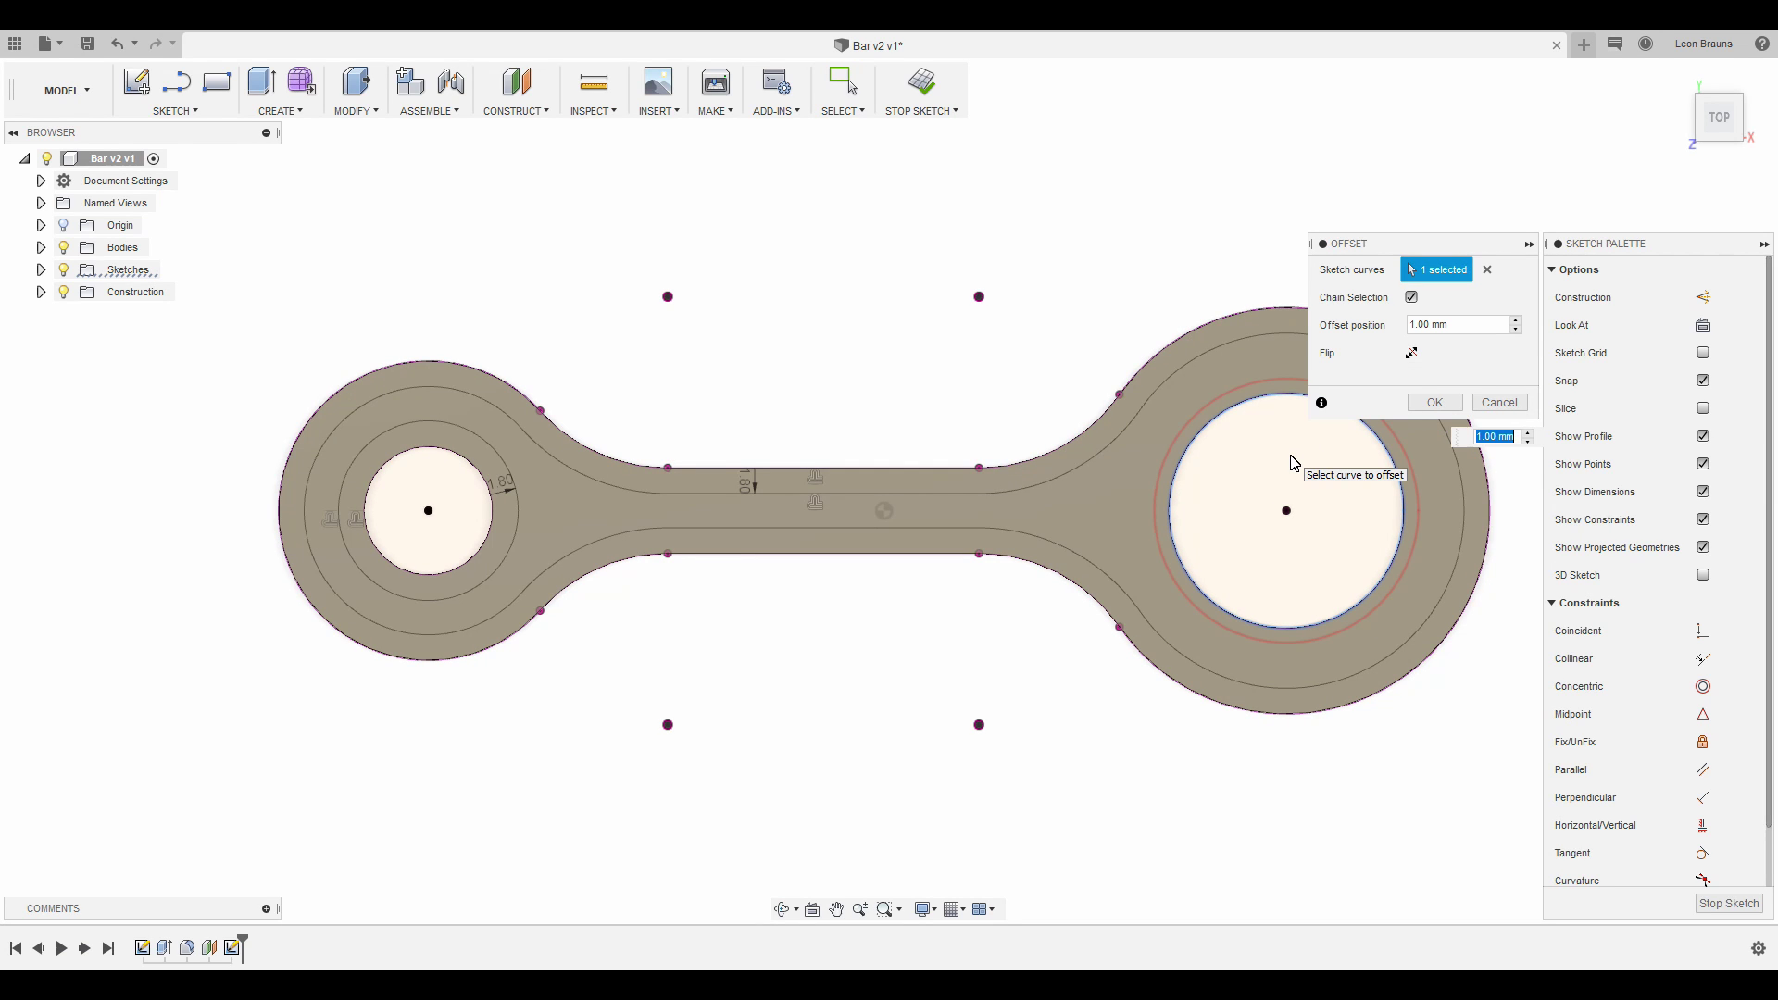
key("Return")
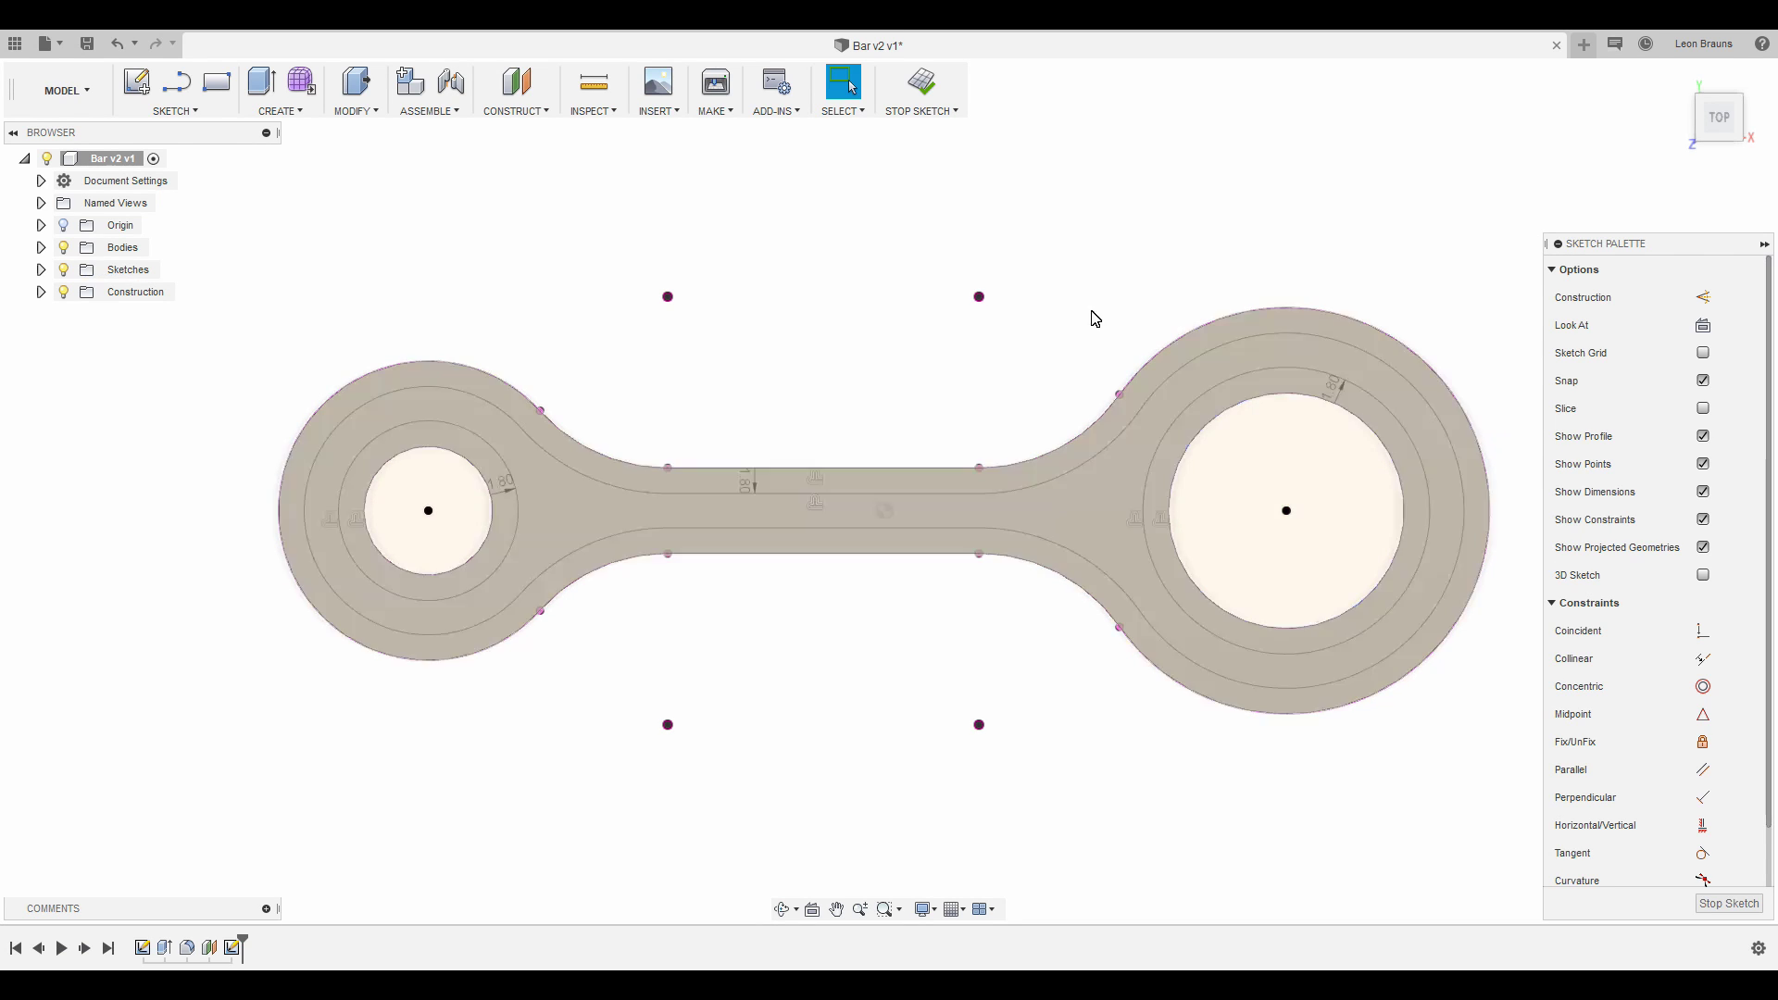
Finish the offset sketch and start a new sketch on the vertical origin plane.
left_click(922, 82)
middle_click_drag(939, 228, 818, 265)
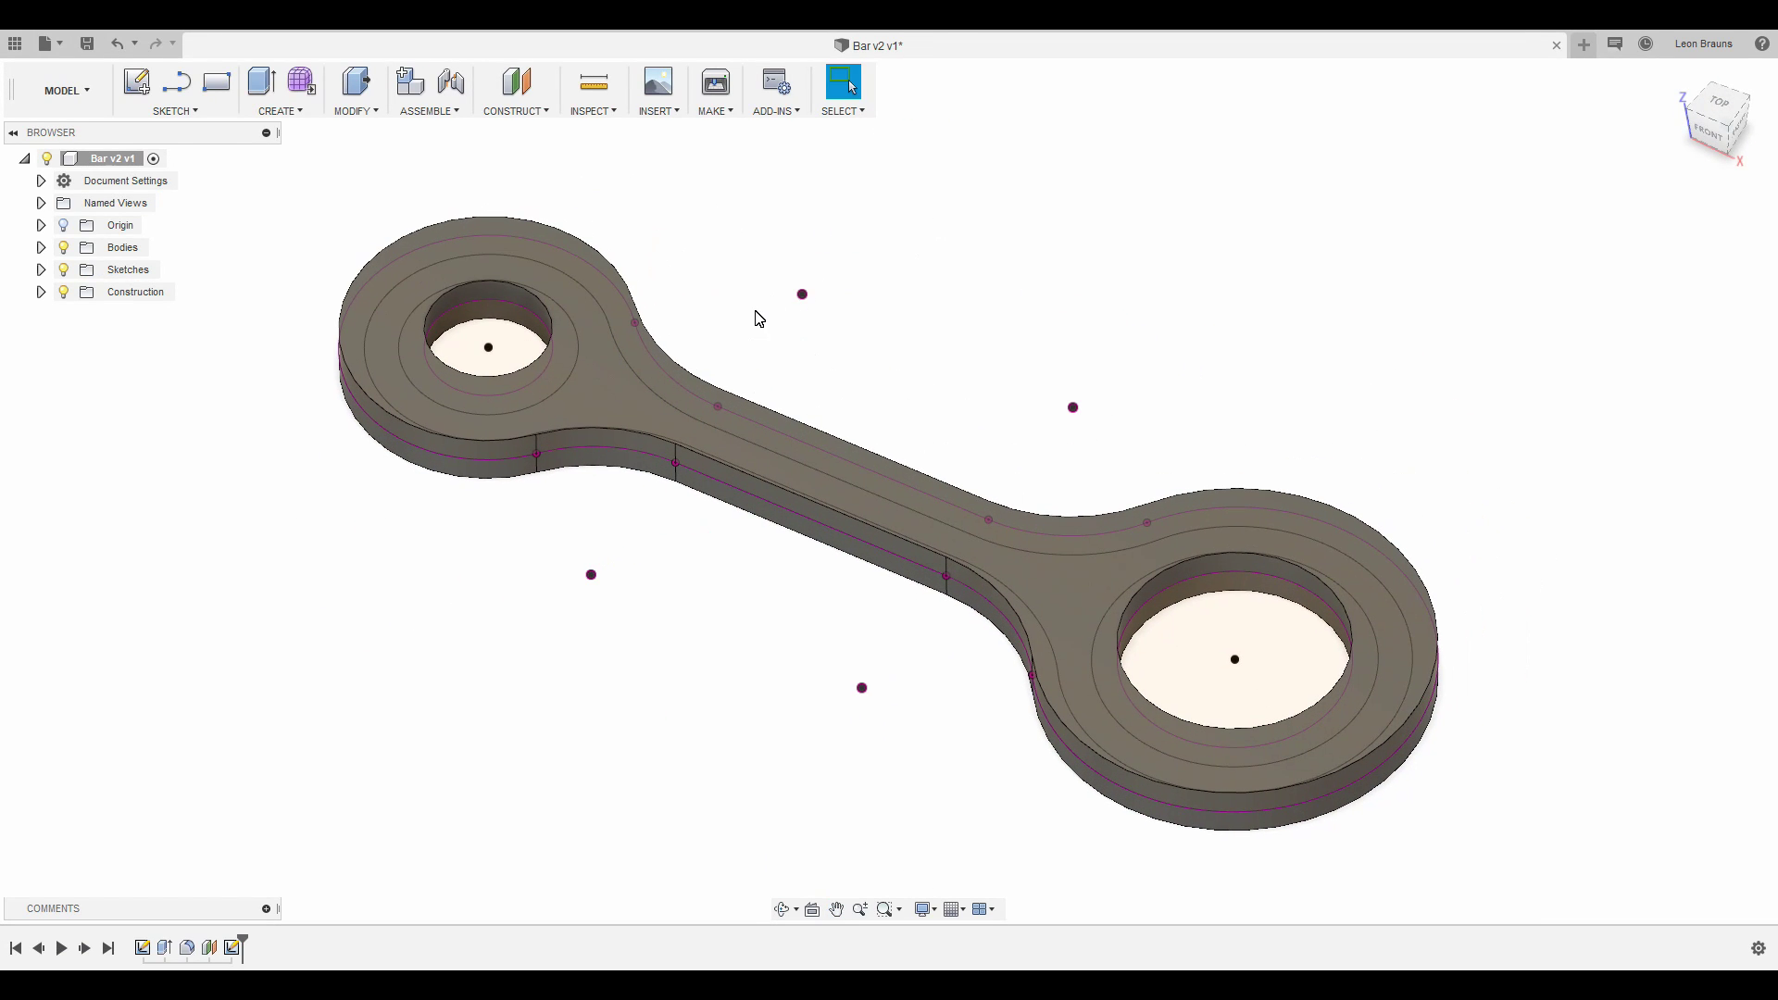
left_click(137, 84)
mouse_move(254, 179)
middle_mouse_down("shift")
mouse_move(473, 290)
mouse_move(915, 414)
middle_mouse_up("shift")
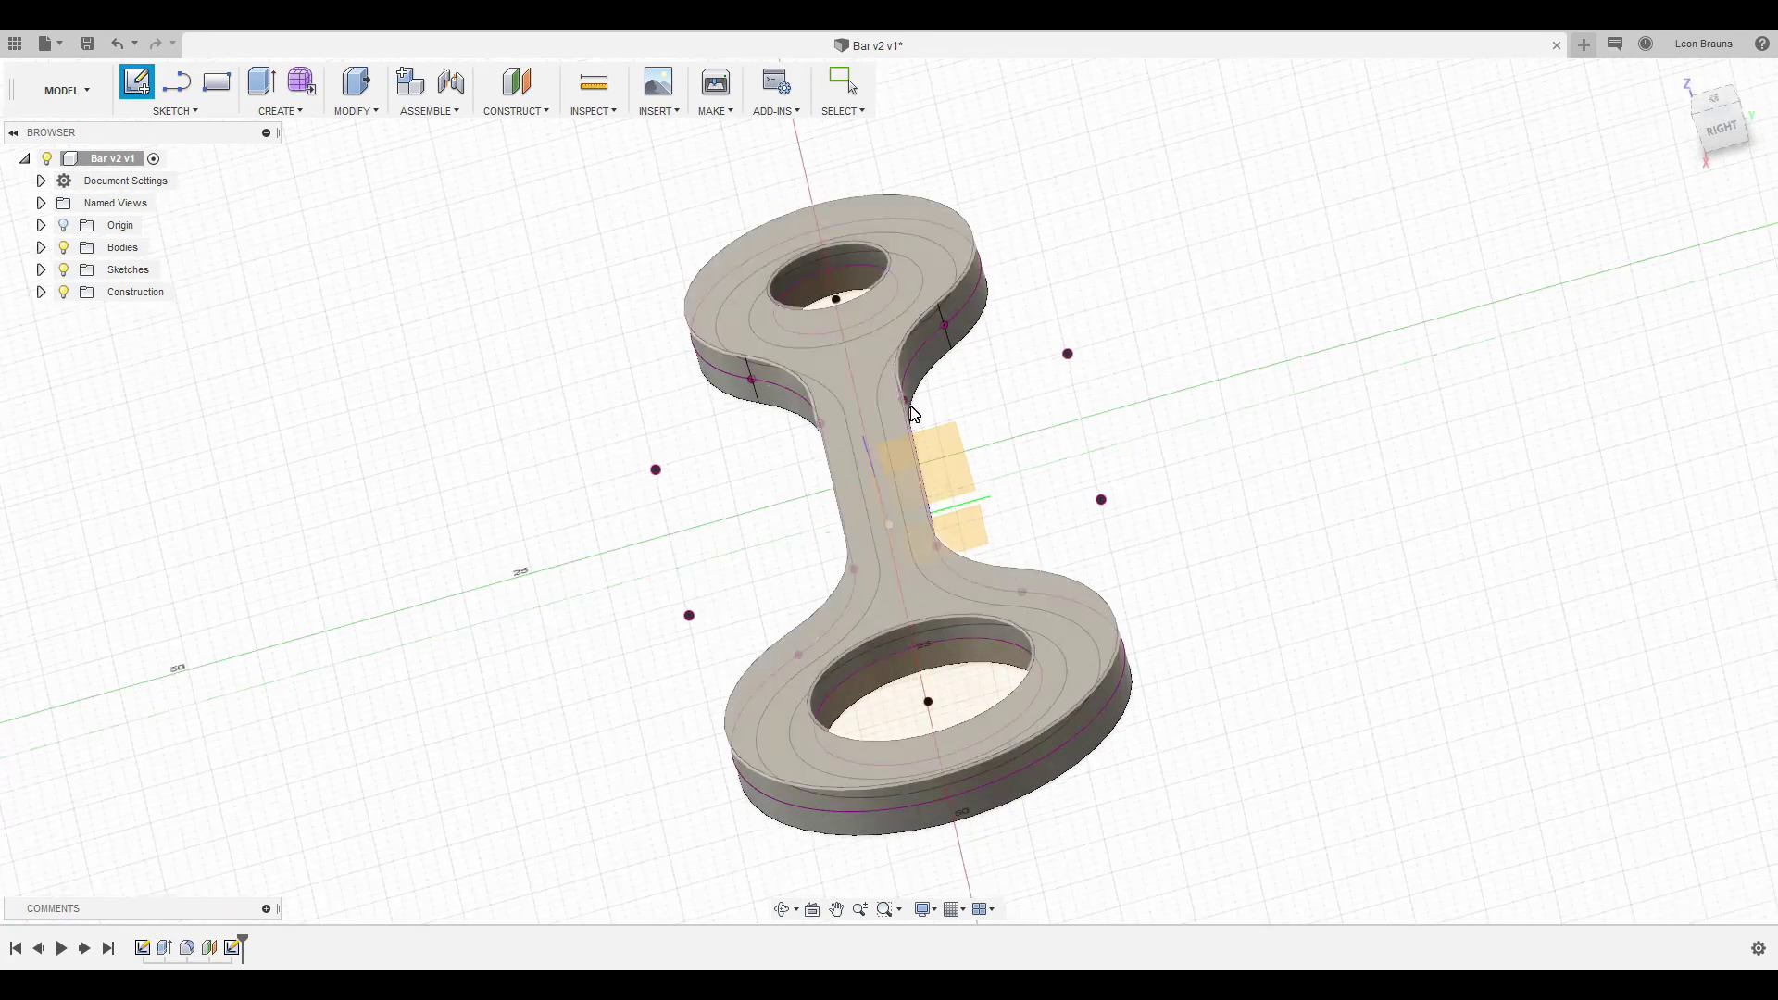
left_click(954, 460)
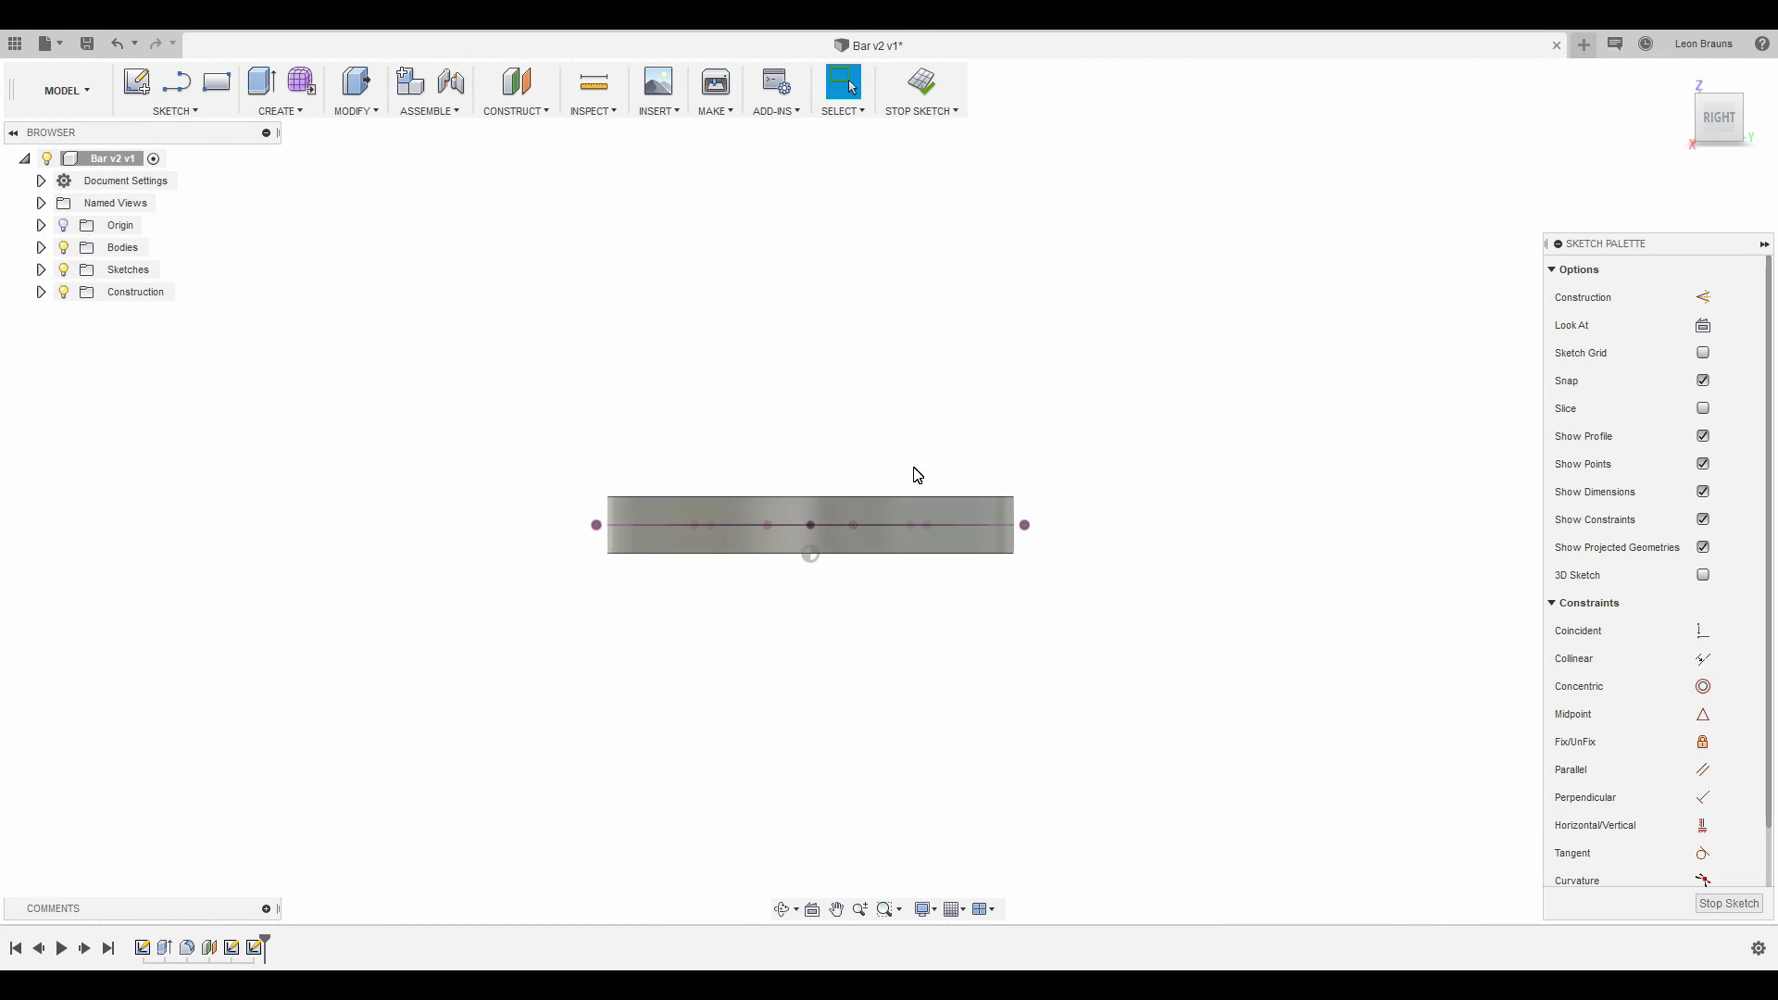
scroll(829, 533, "up", 3)
key("shift+F6")
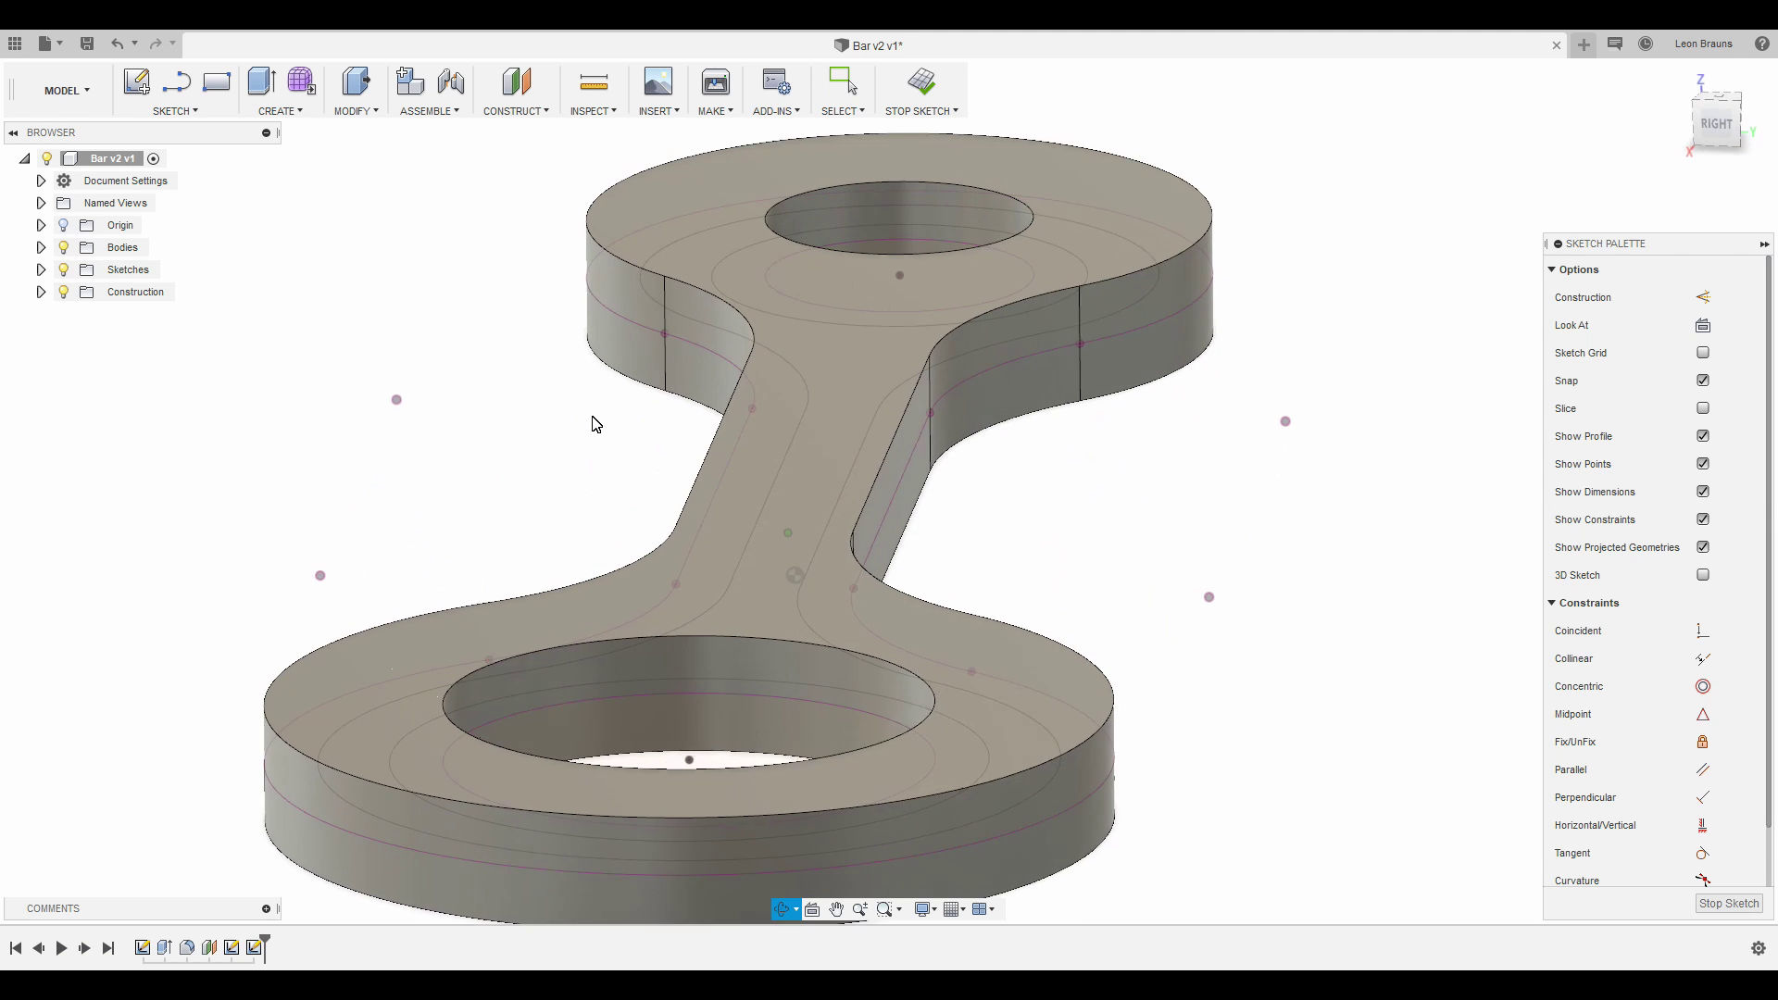
Draw a 1 mm center rectangle at the middle of the bar and finish the sketch.
key("p")
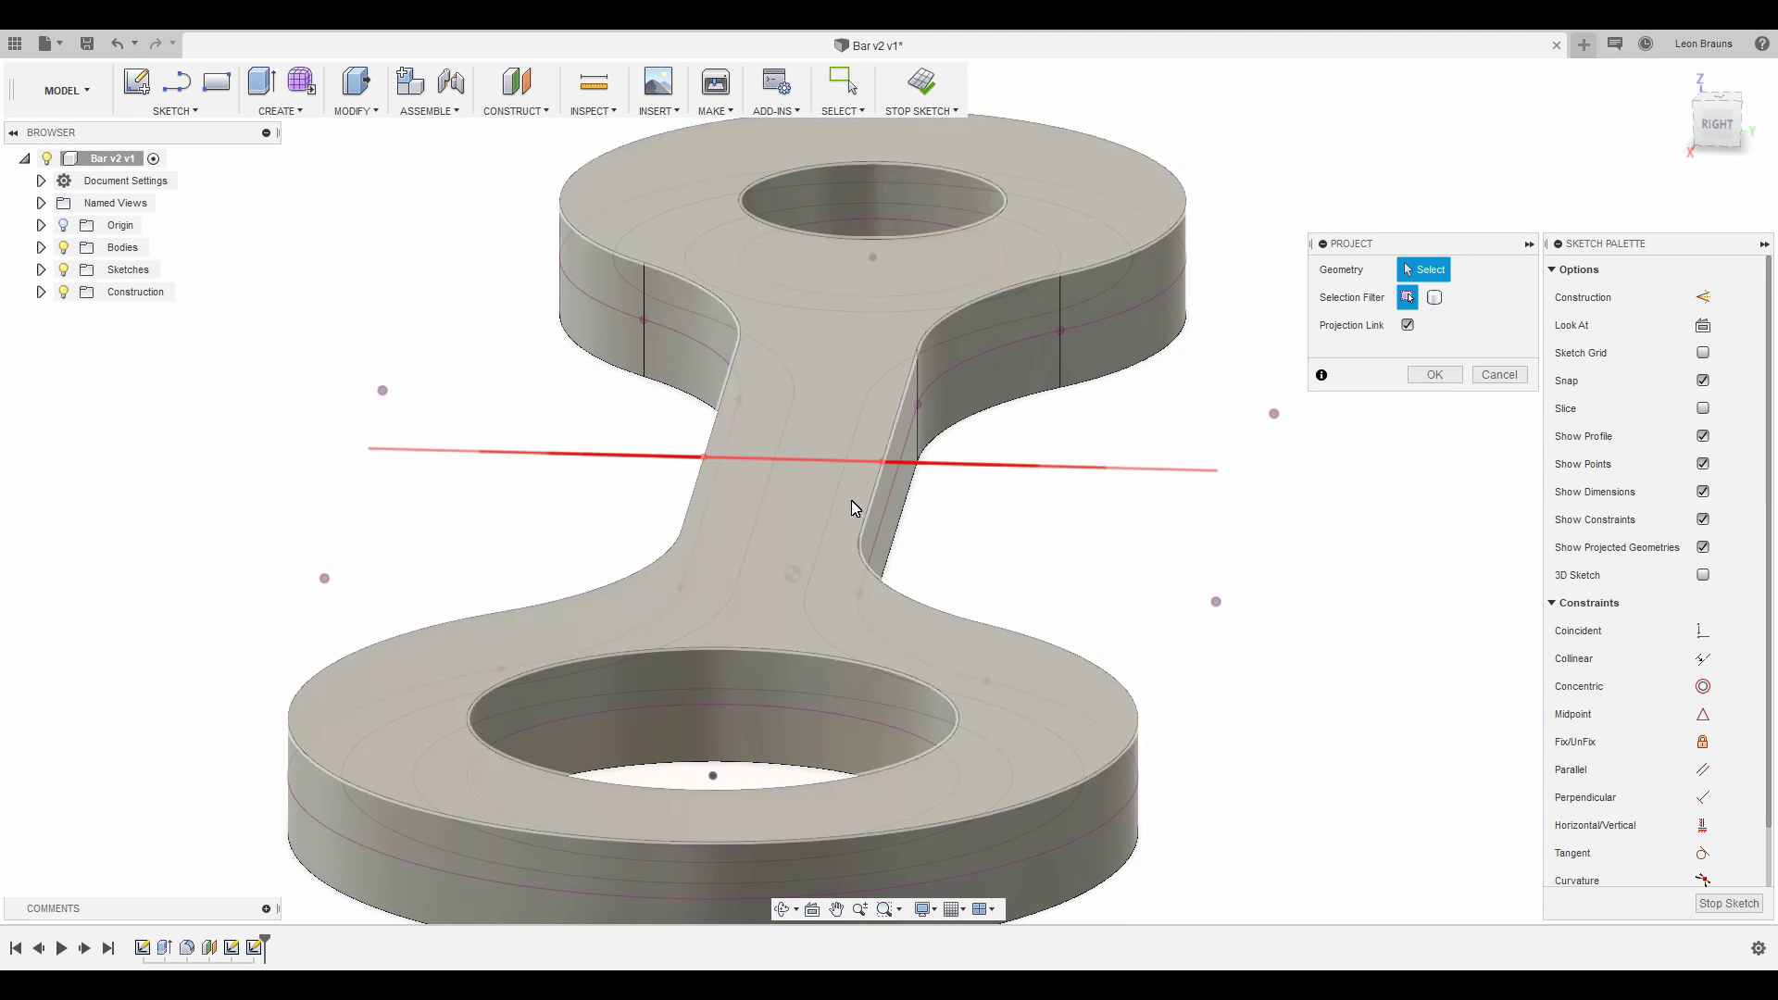
left_click(1436, 375)
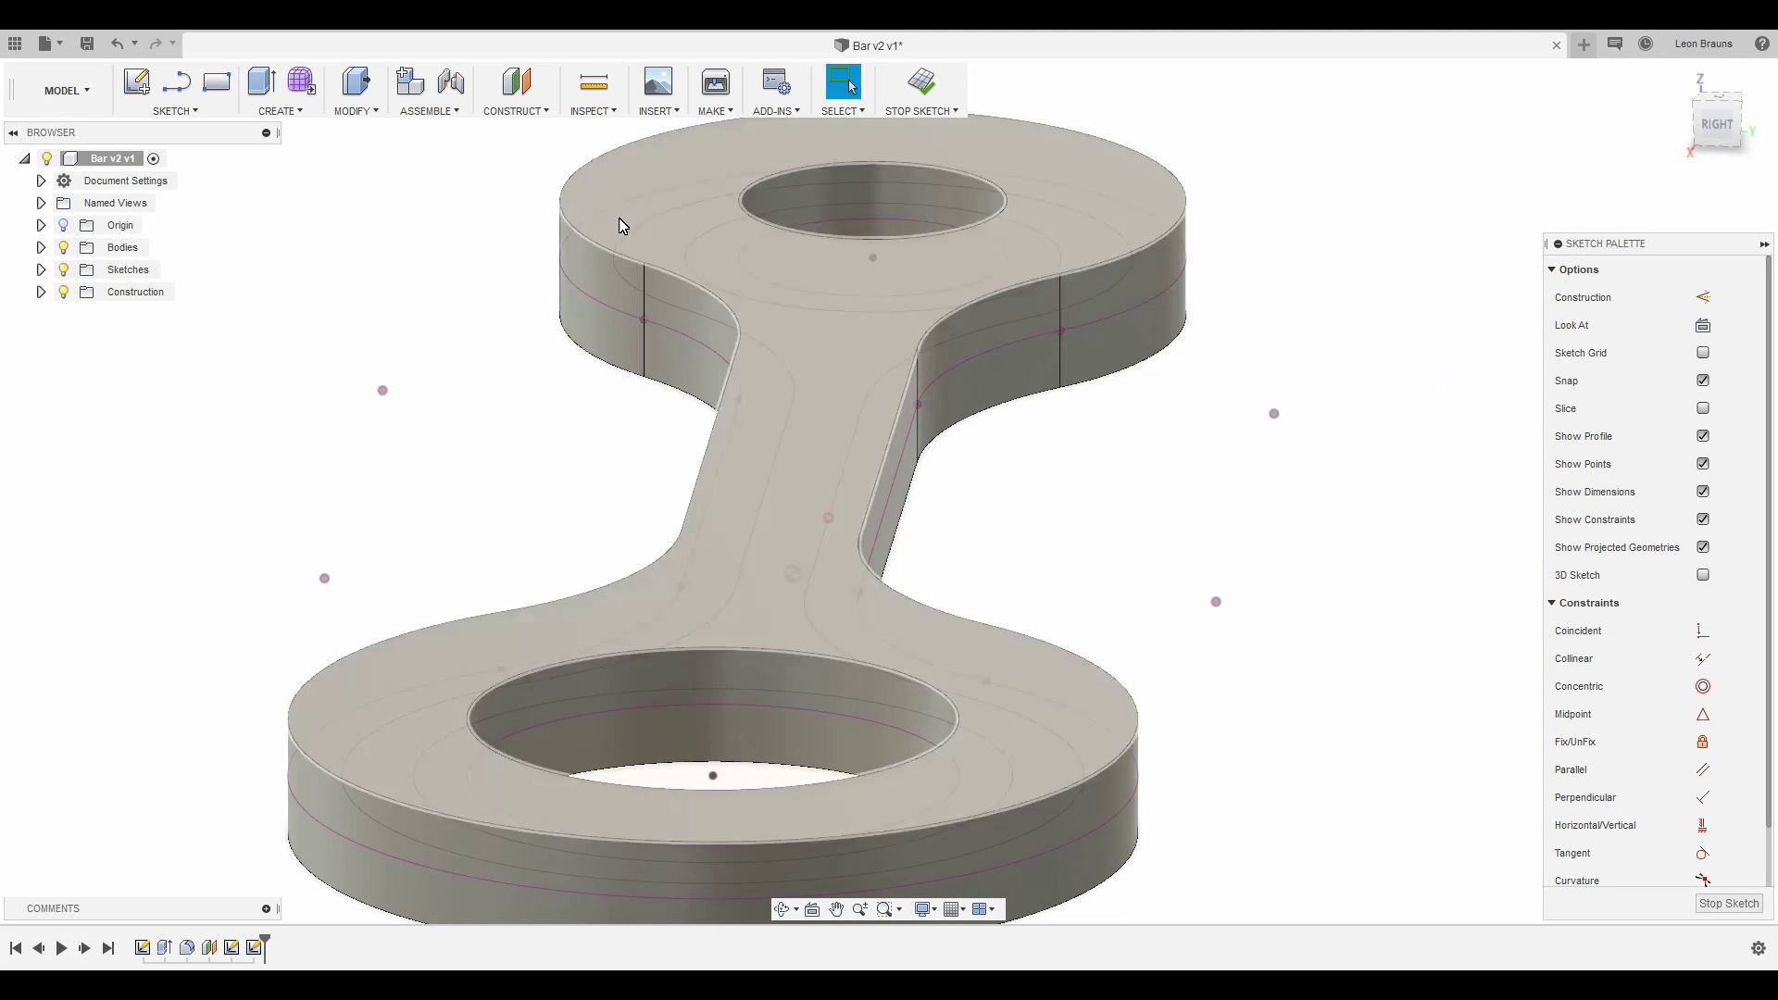
left_click(217, 113)
left_click(316, 224)
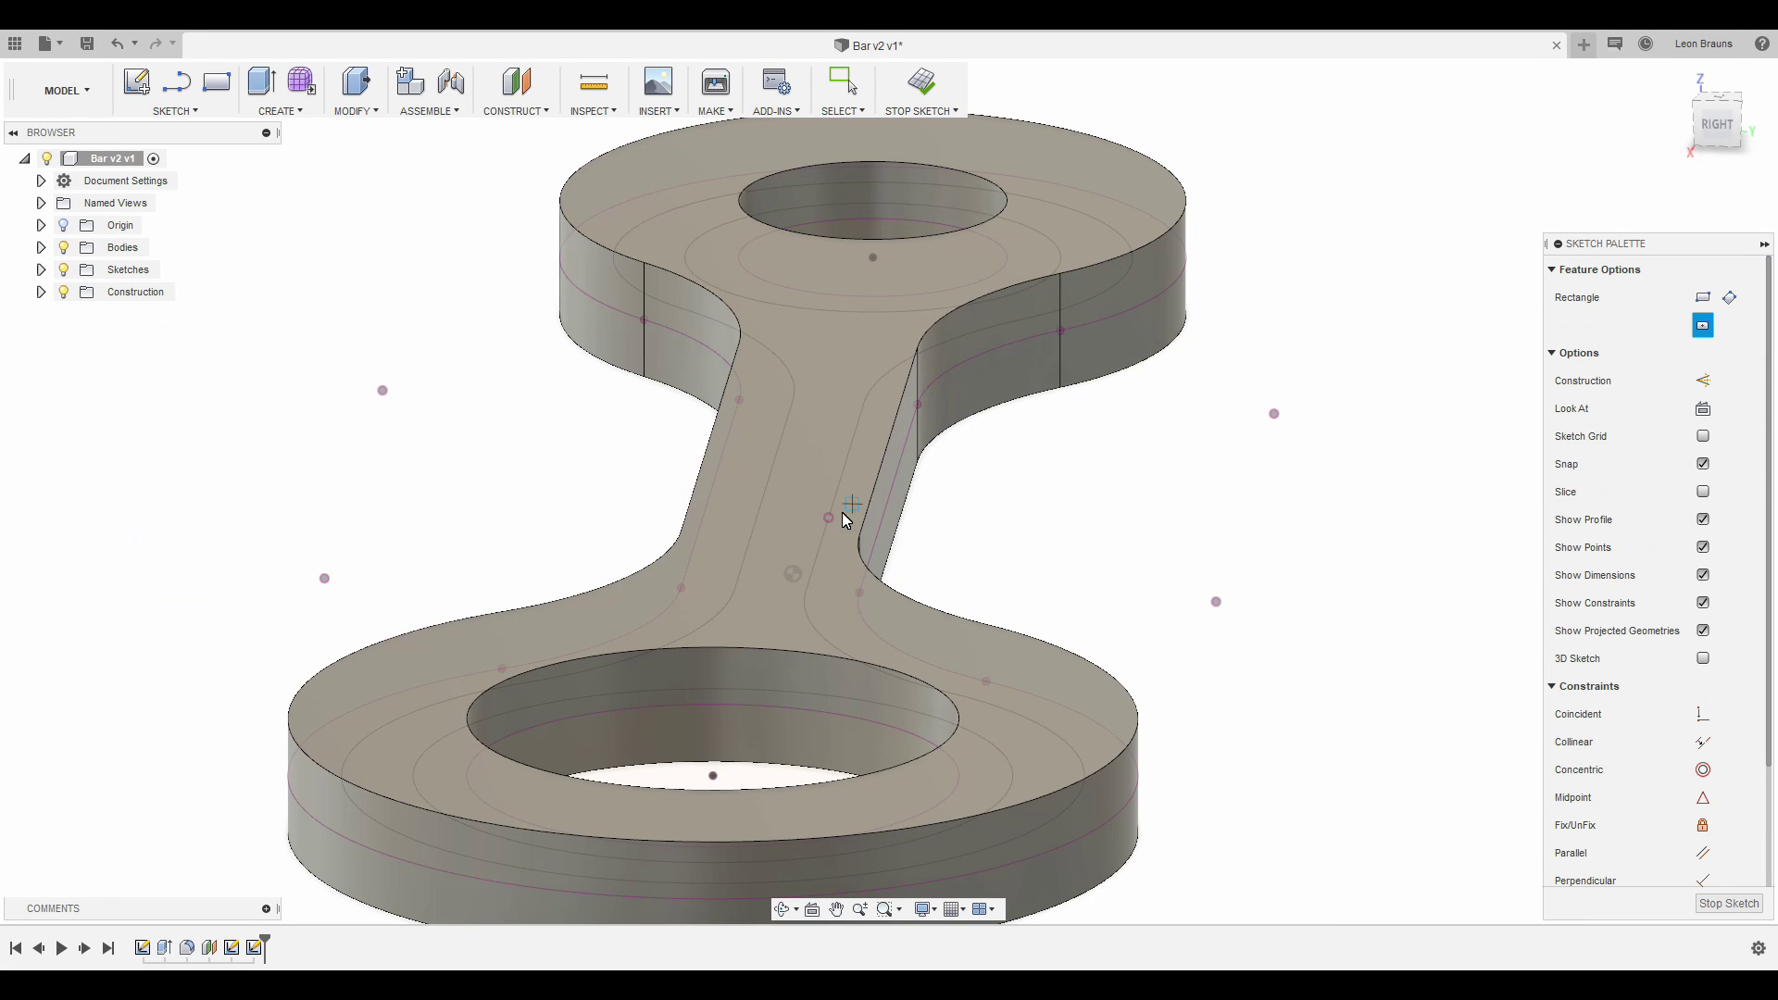
left_click(829, 517)
type("1")
key("Return")
left_click(921, 83)
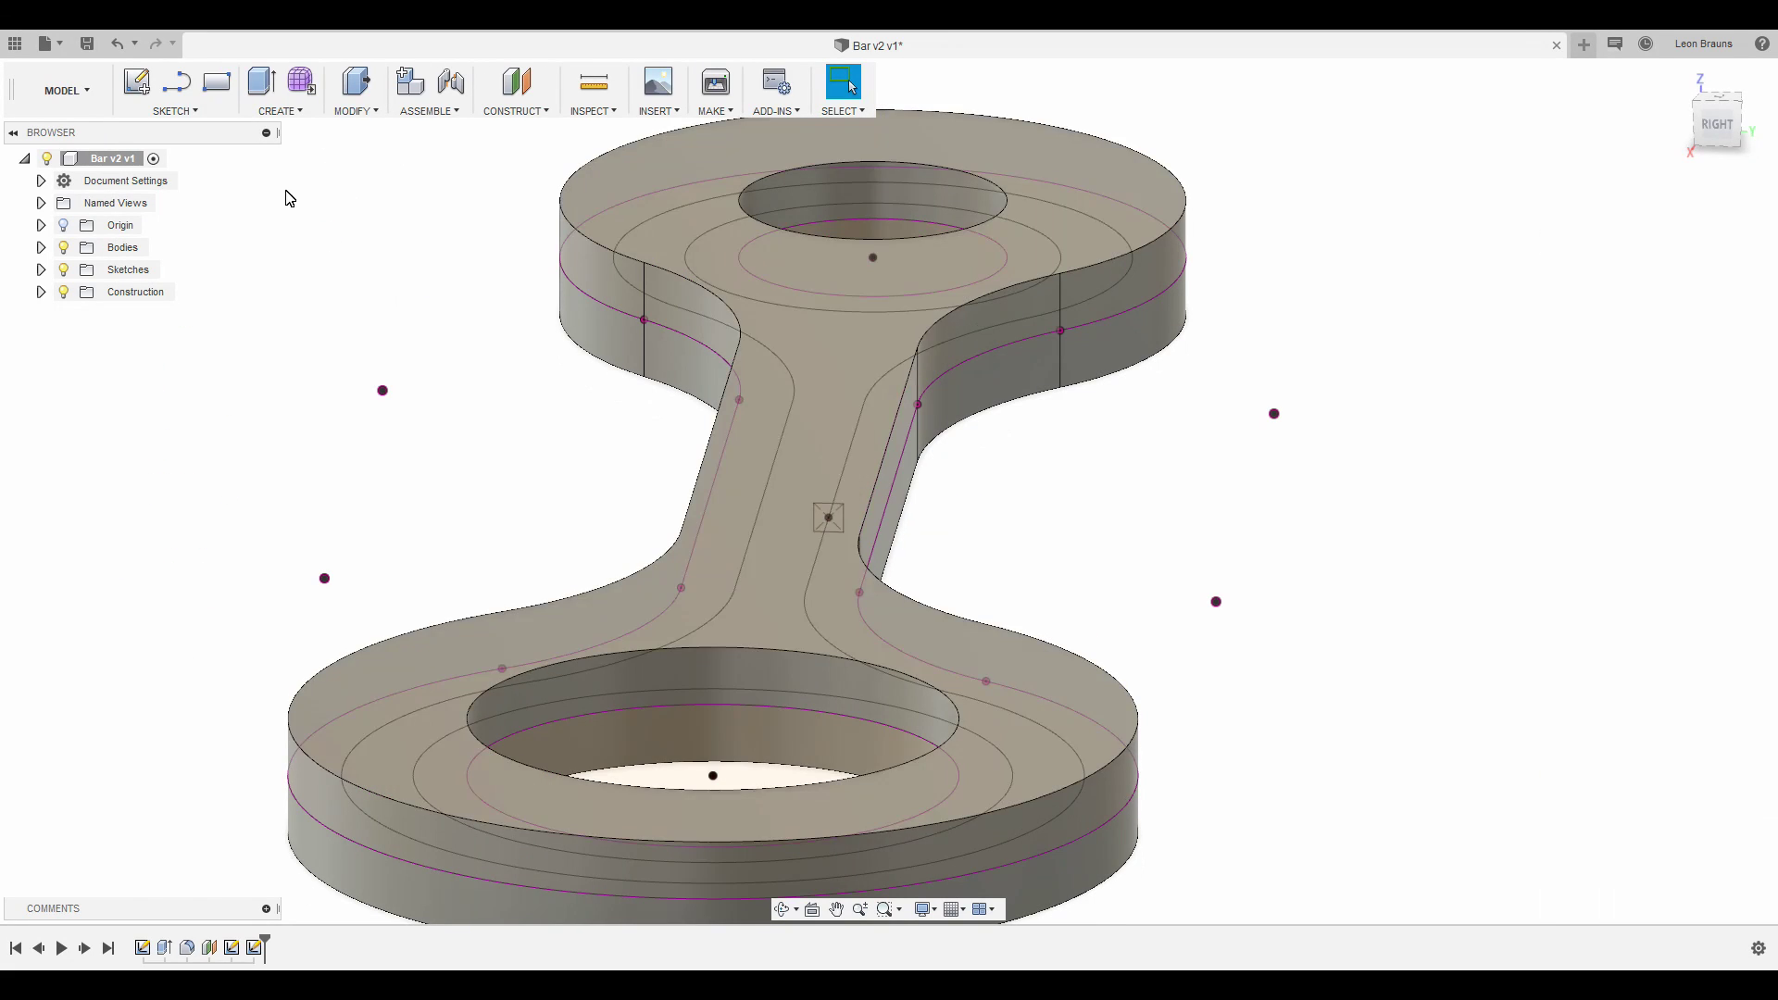
Set up a sweep with the 1 mm square as profile and the curved offset outline as path.
left_click(281, 112)
left_click(278, 223)
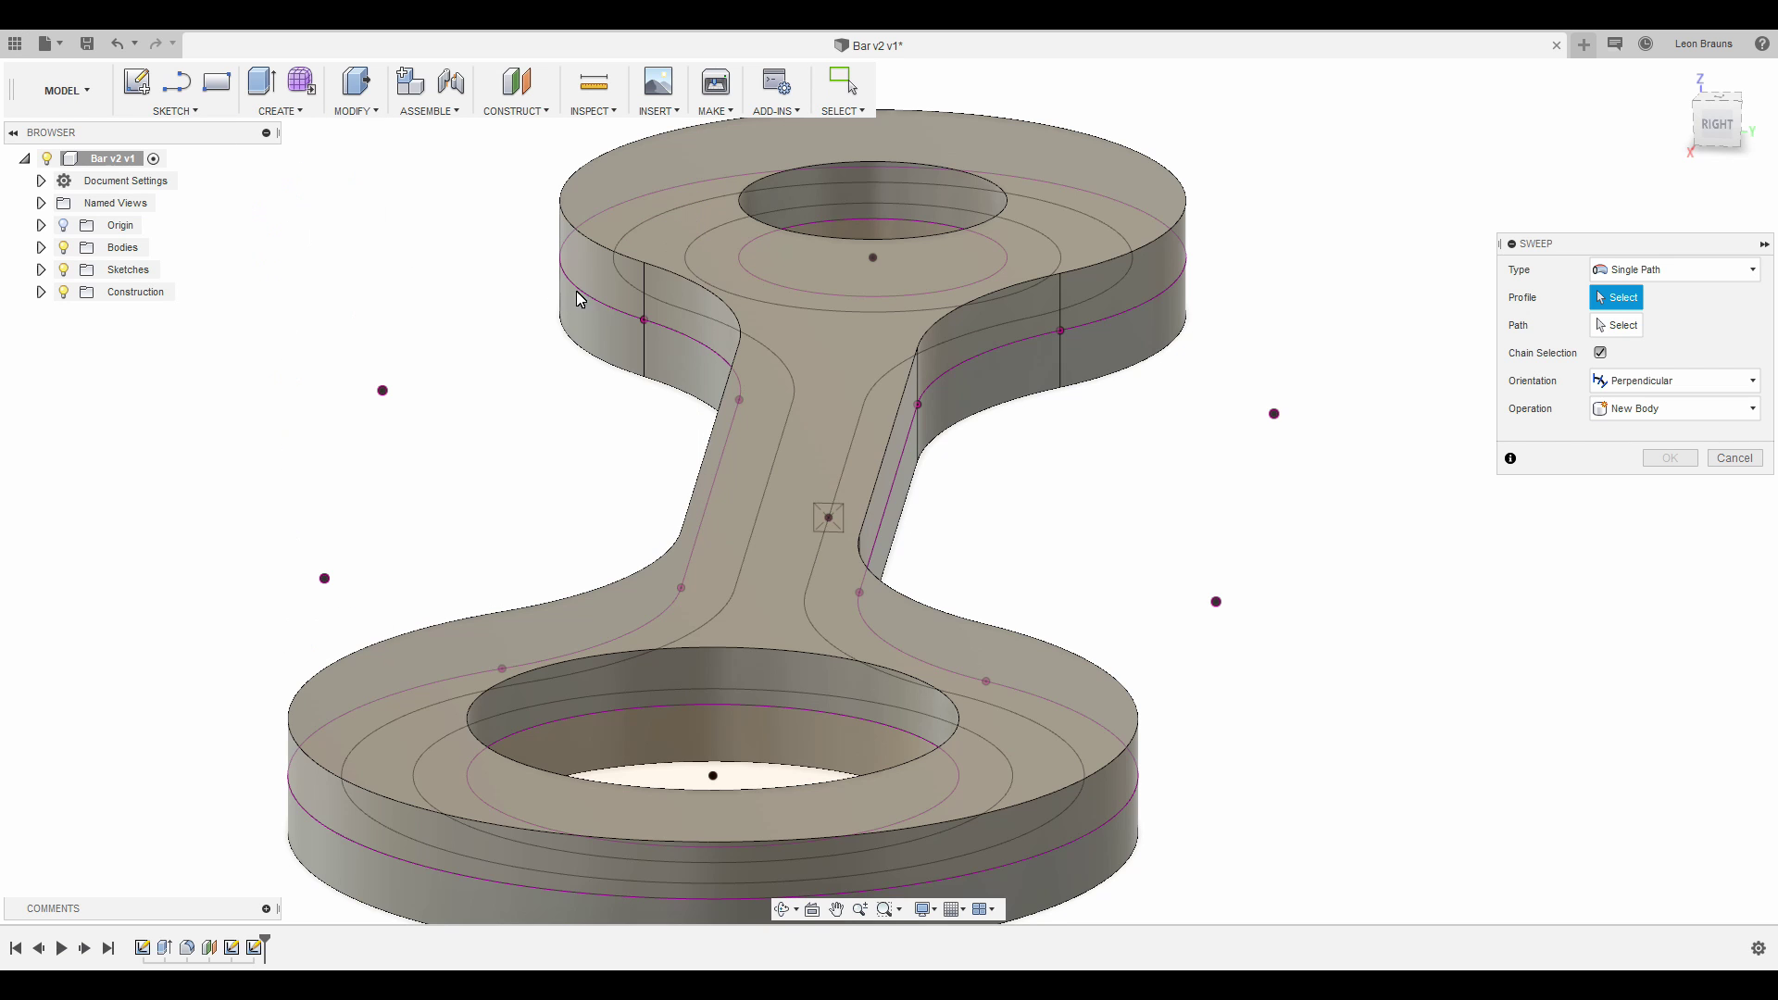
left_click(1718, 130)
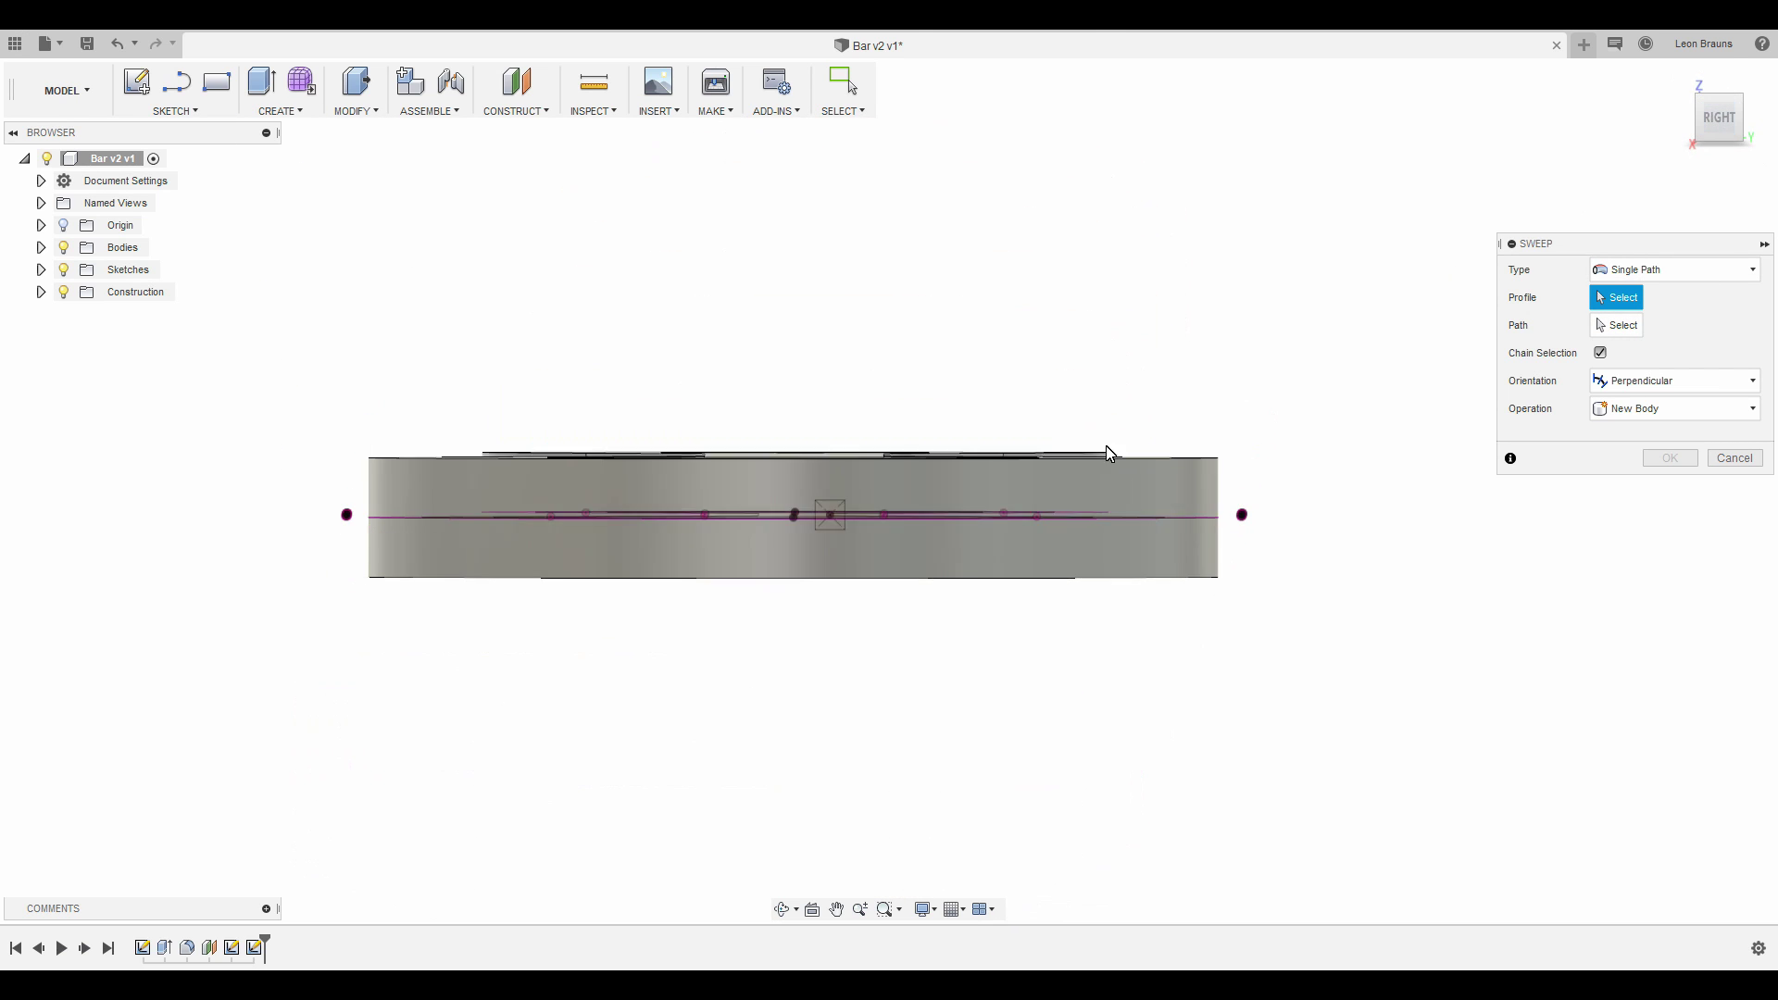
left_click(826, 515)
middle_click_drag(869, 420, 1237, 388, "shift")
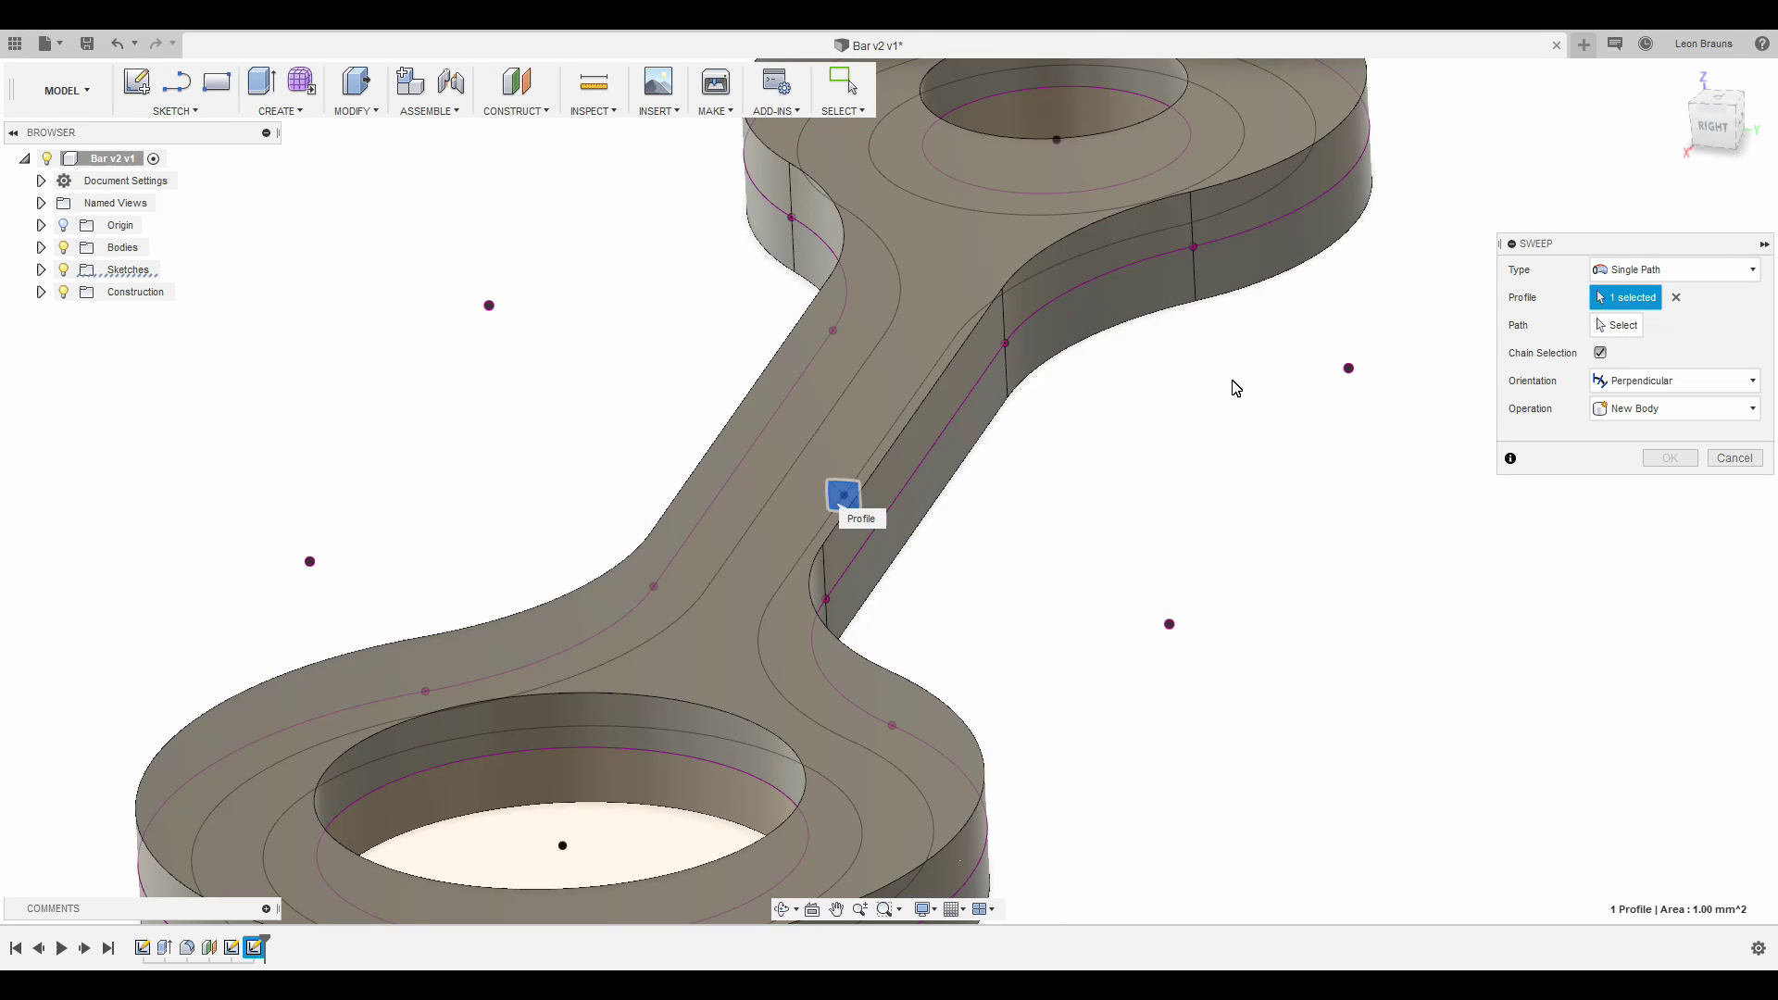
left_click(802, 558)
middle_click_drag(1068, 484, 1191, 429, "shift")
scroll(1164, 473, "down", 5)
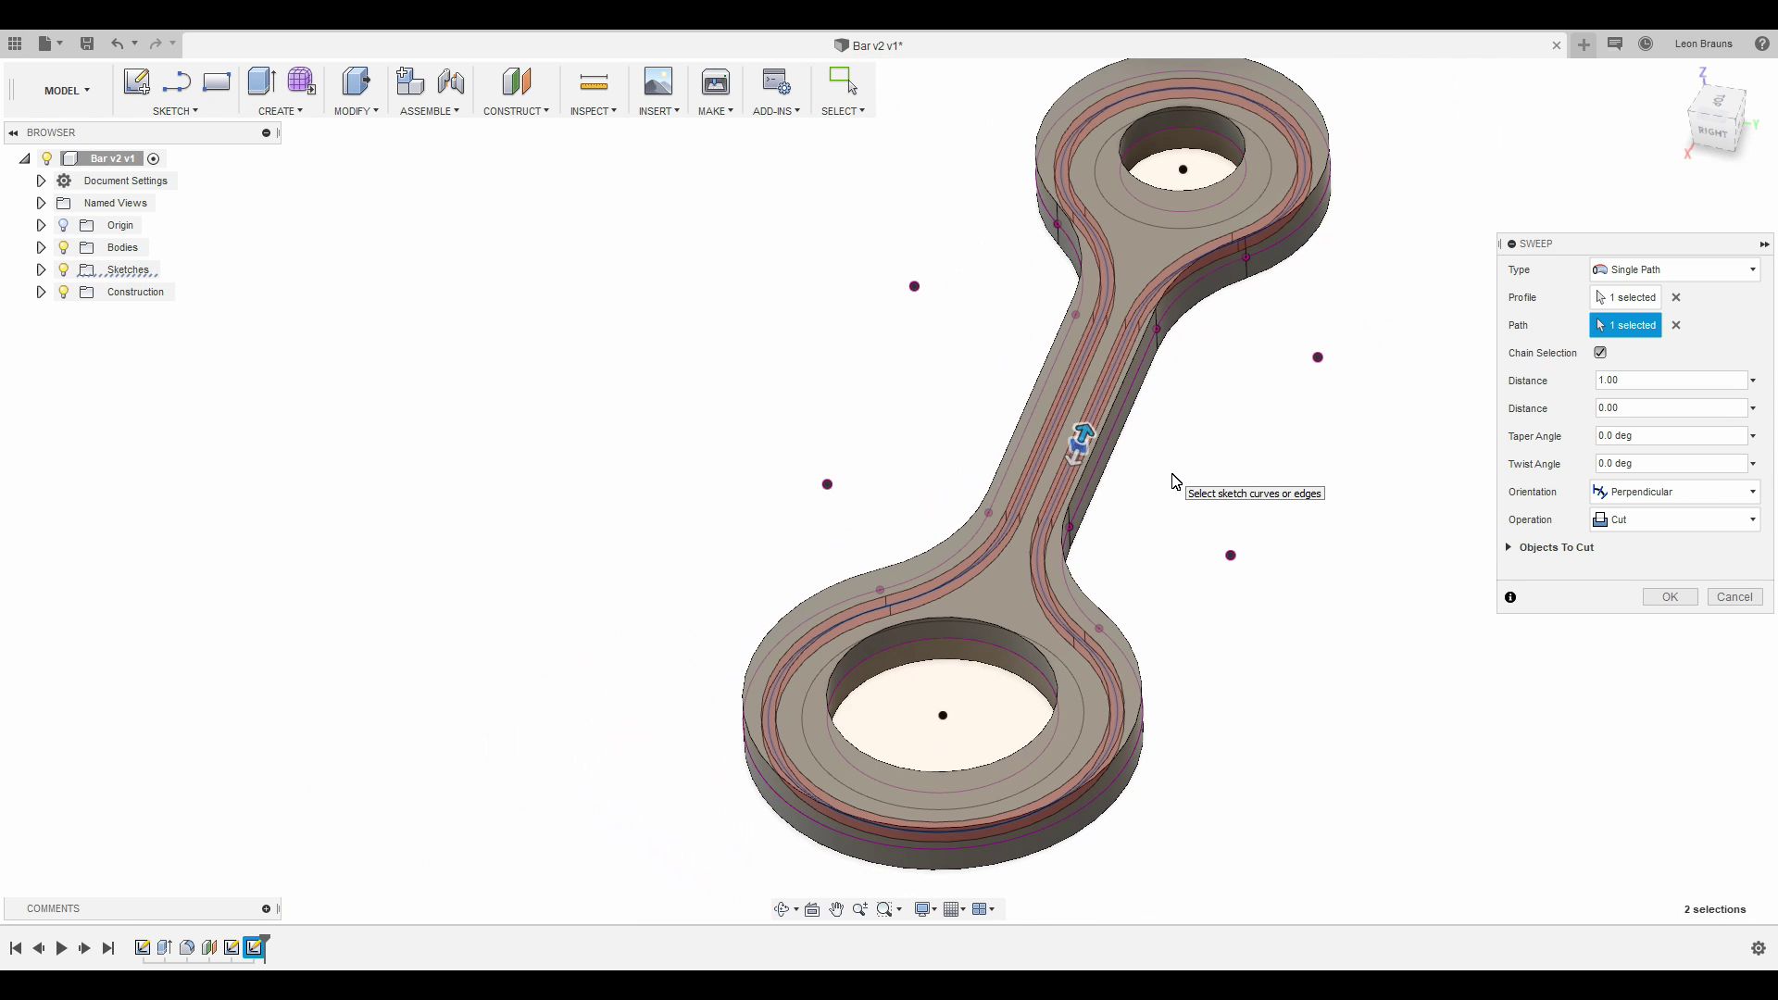
Apply the sweep cut, then section the bar at -2.00 mm below its top face.
left_click(1690, 604)
middle_click_drag(1179, 501, 1278, 524, "shift")
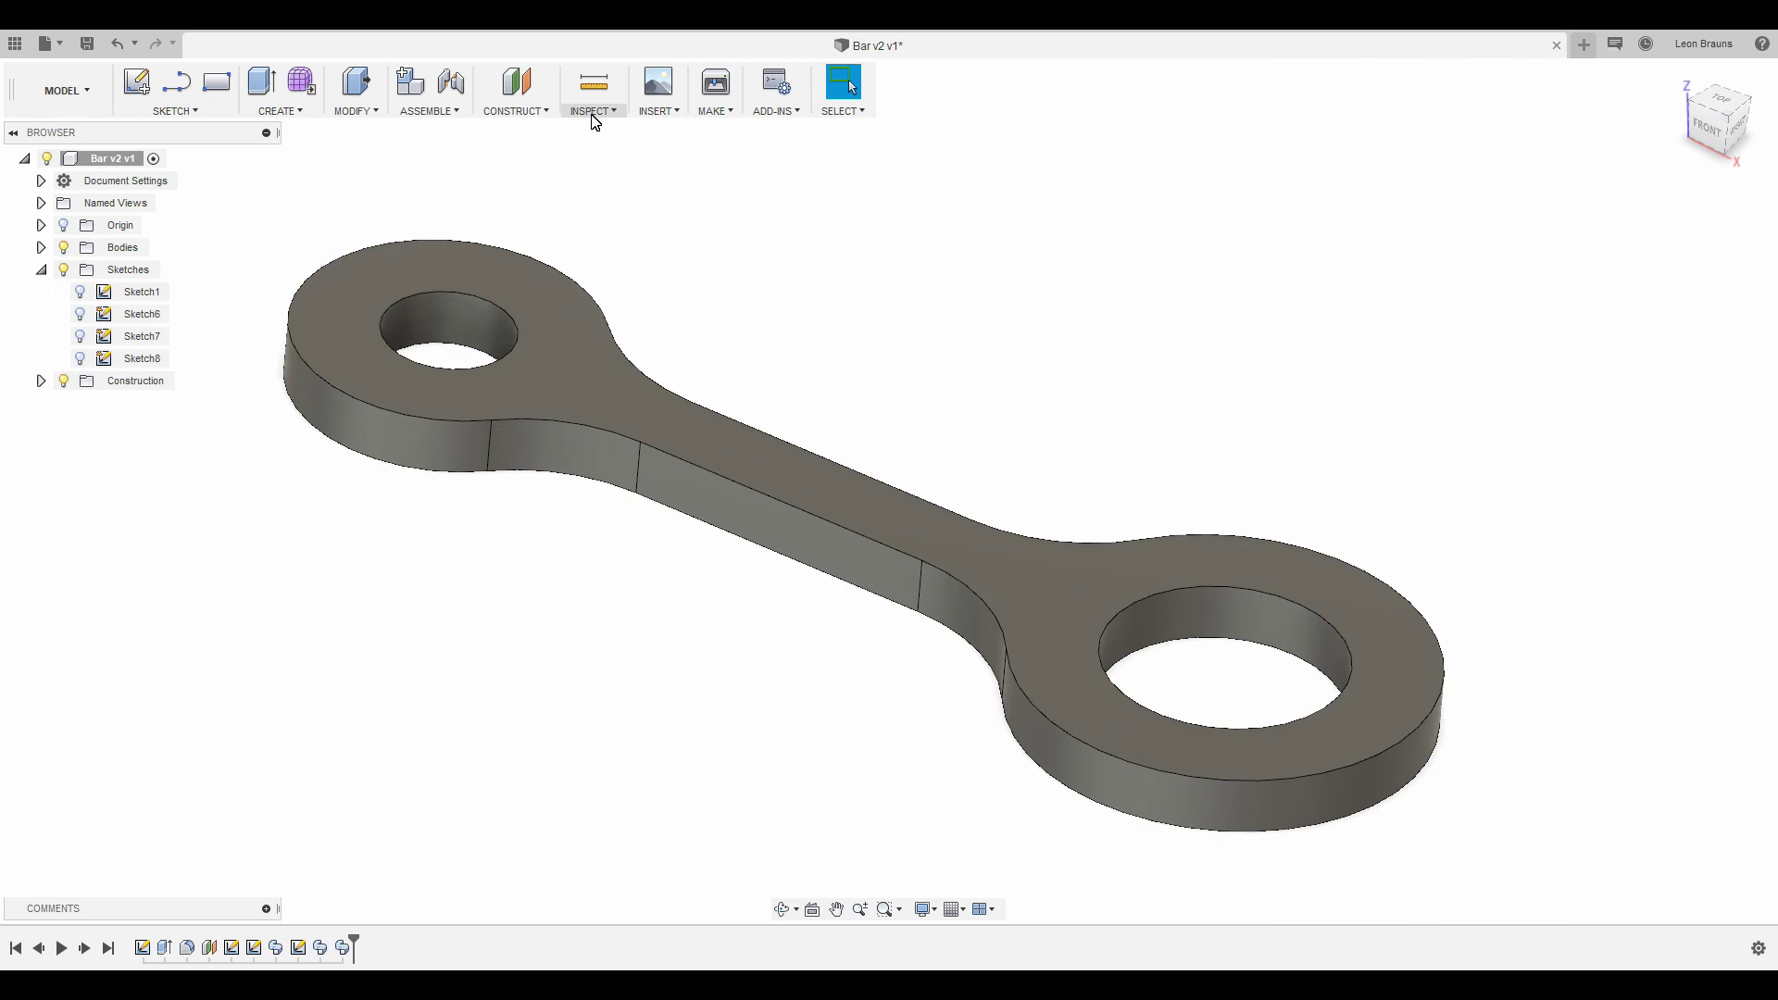
left_click(594, 111)
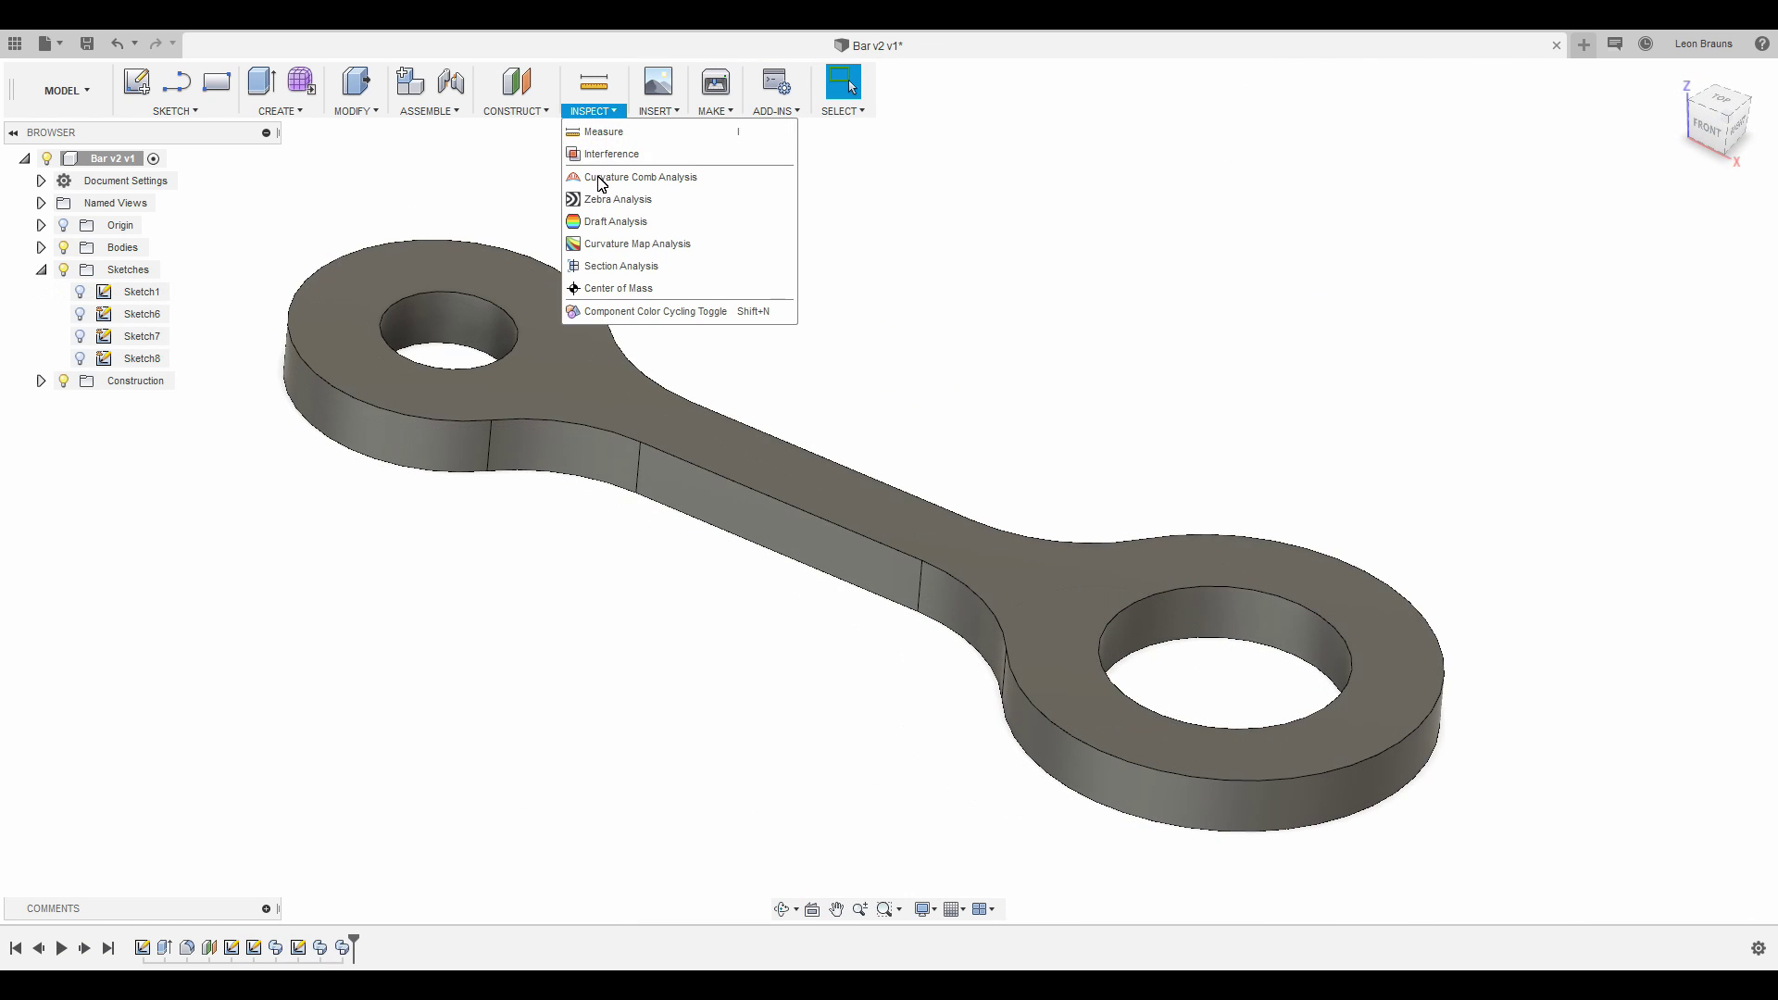
left_click(619, 268)
left_click(565, 337)
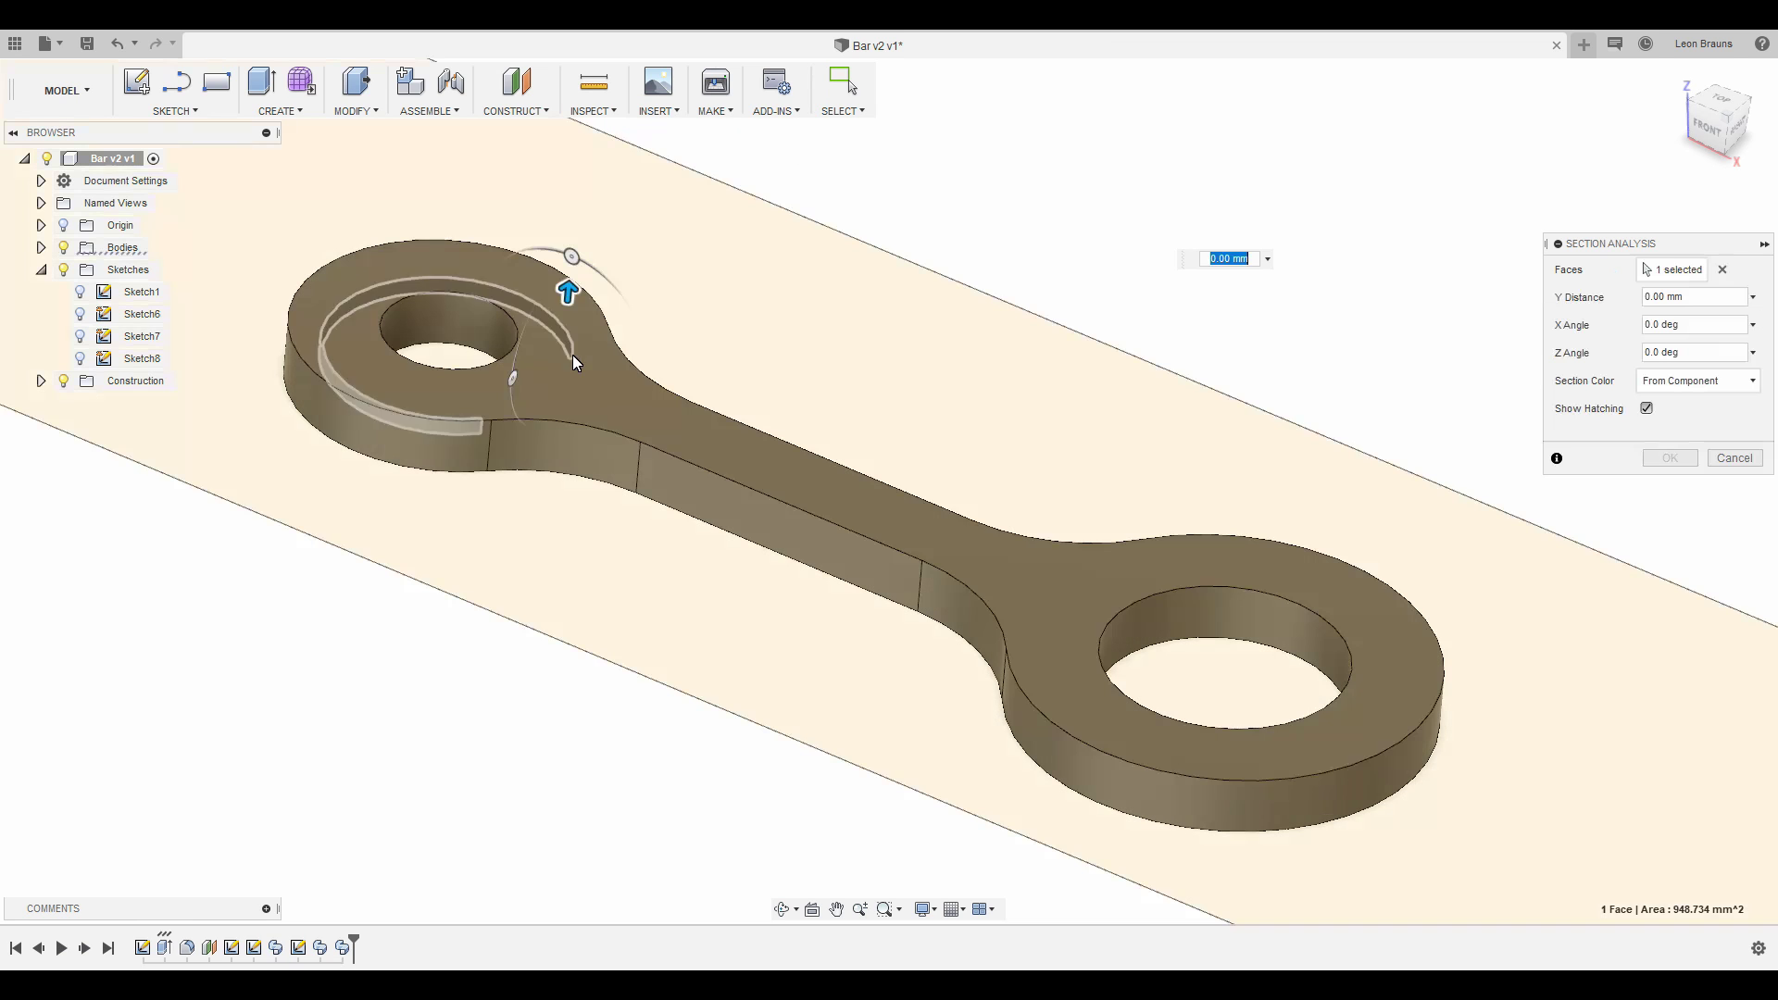
left_click_drag(567, 310, 565, 311)
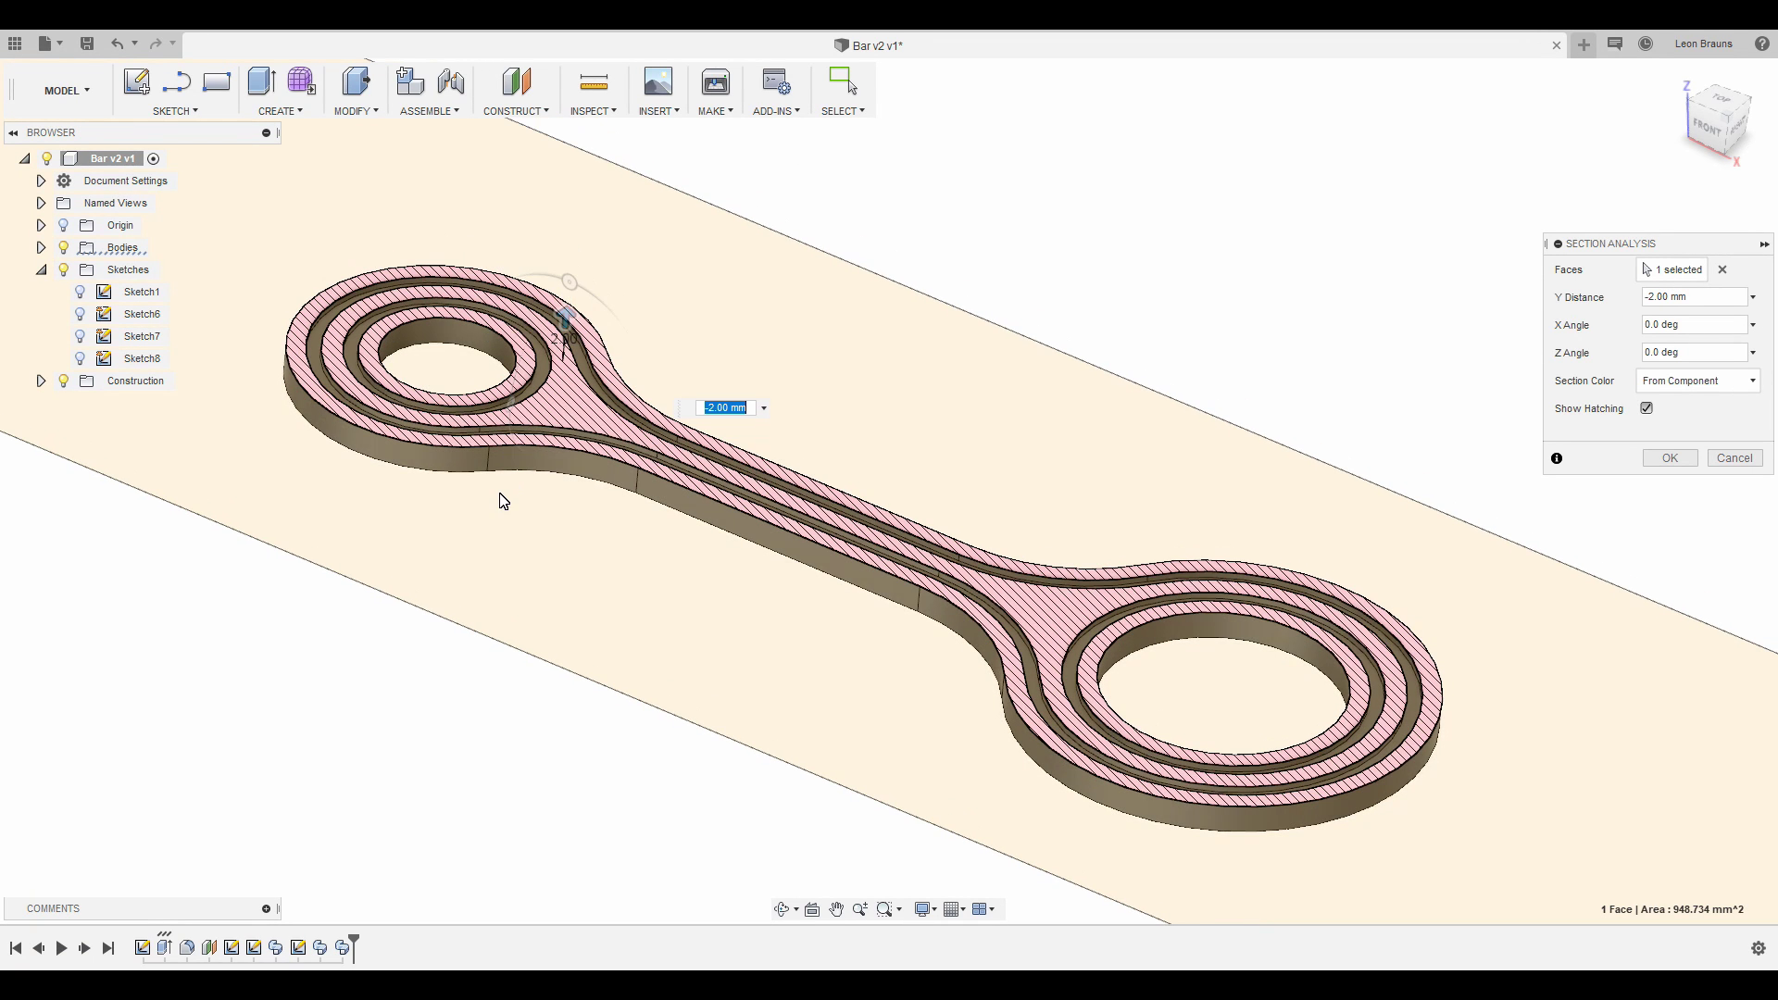
middle_click_drag(500, 500, 491, 534, "shift")
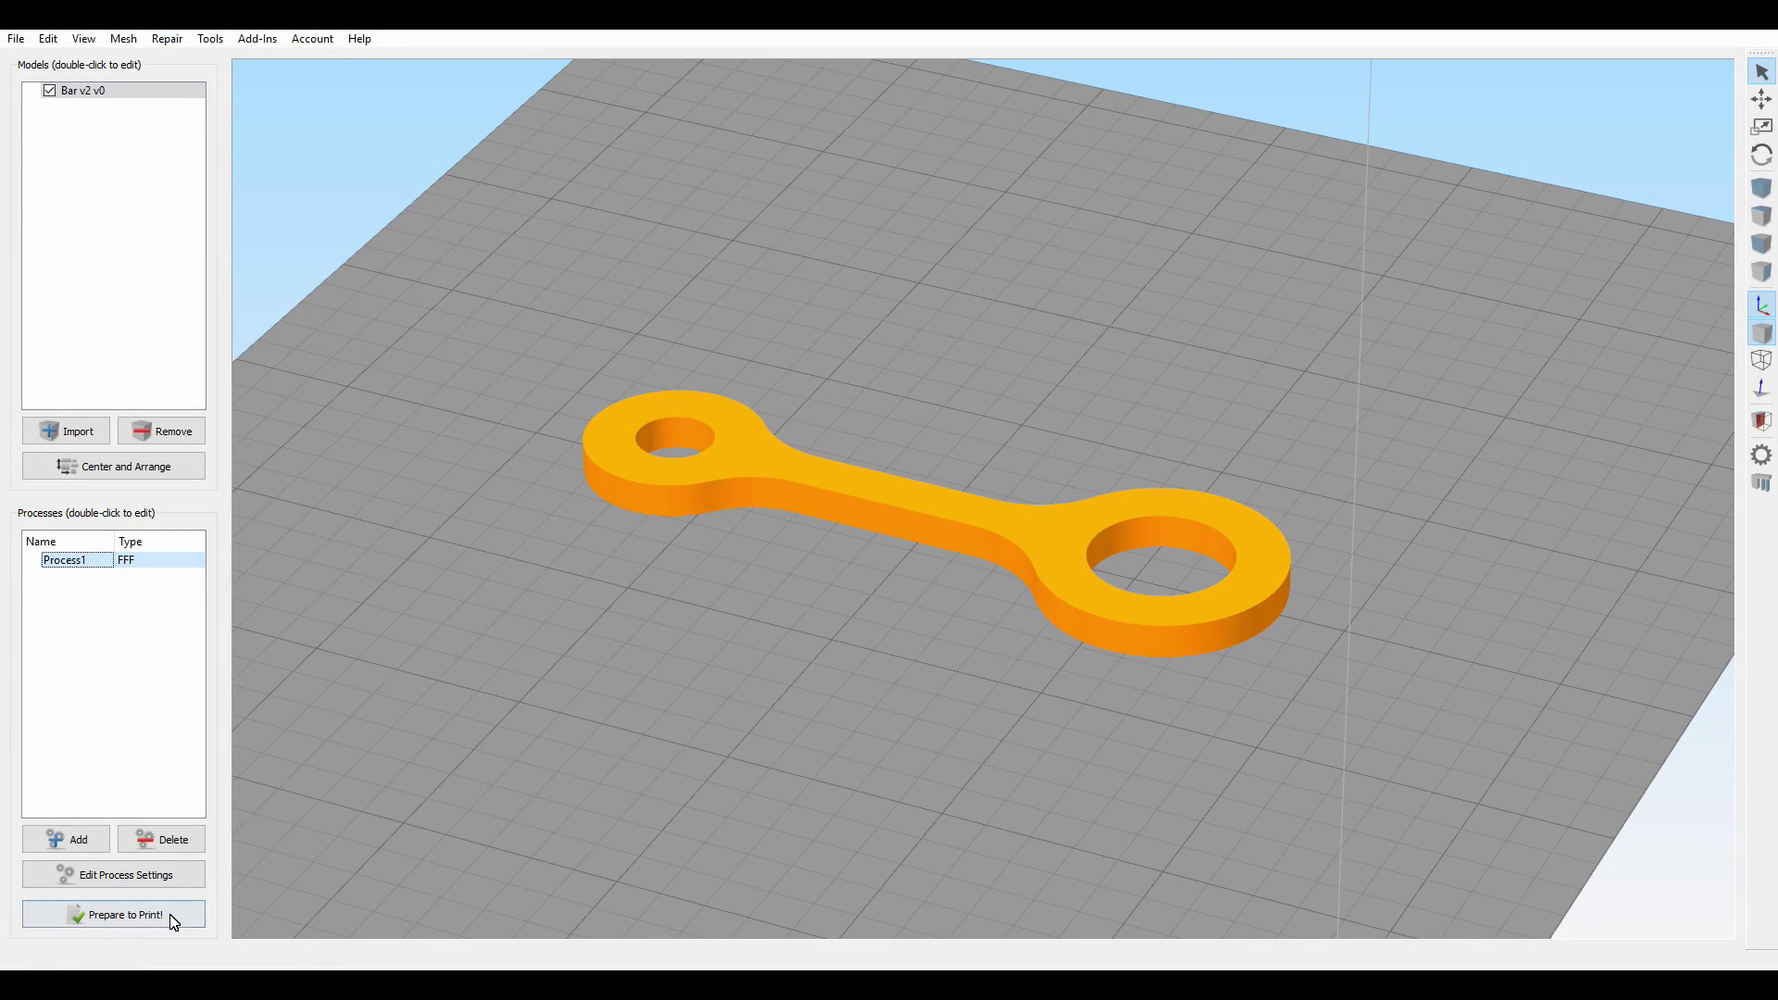
Slice the bar and limit the toolpath preview to layers 1 through 13.
left_click(173, 919)
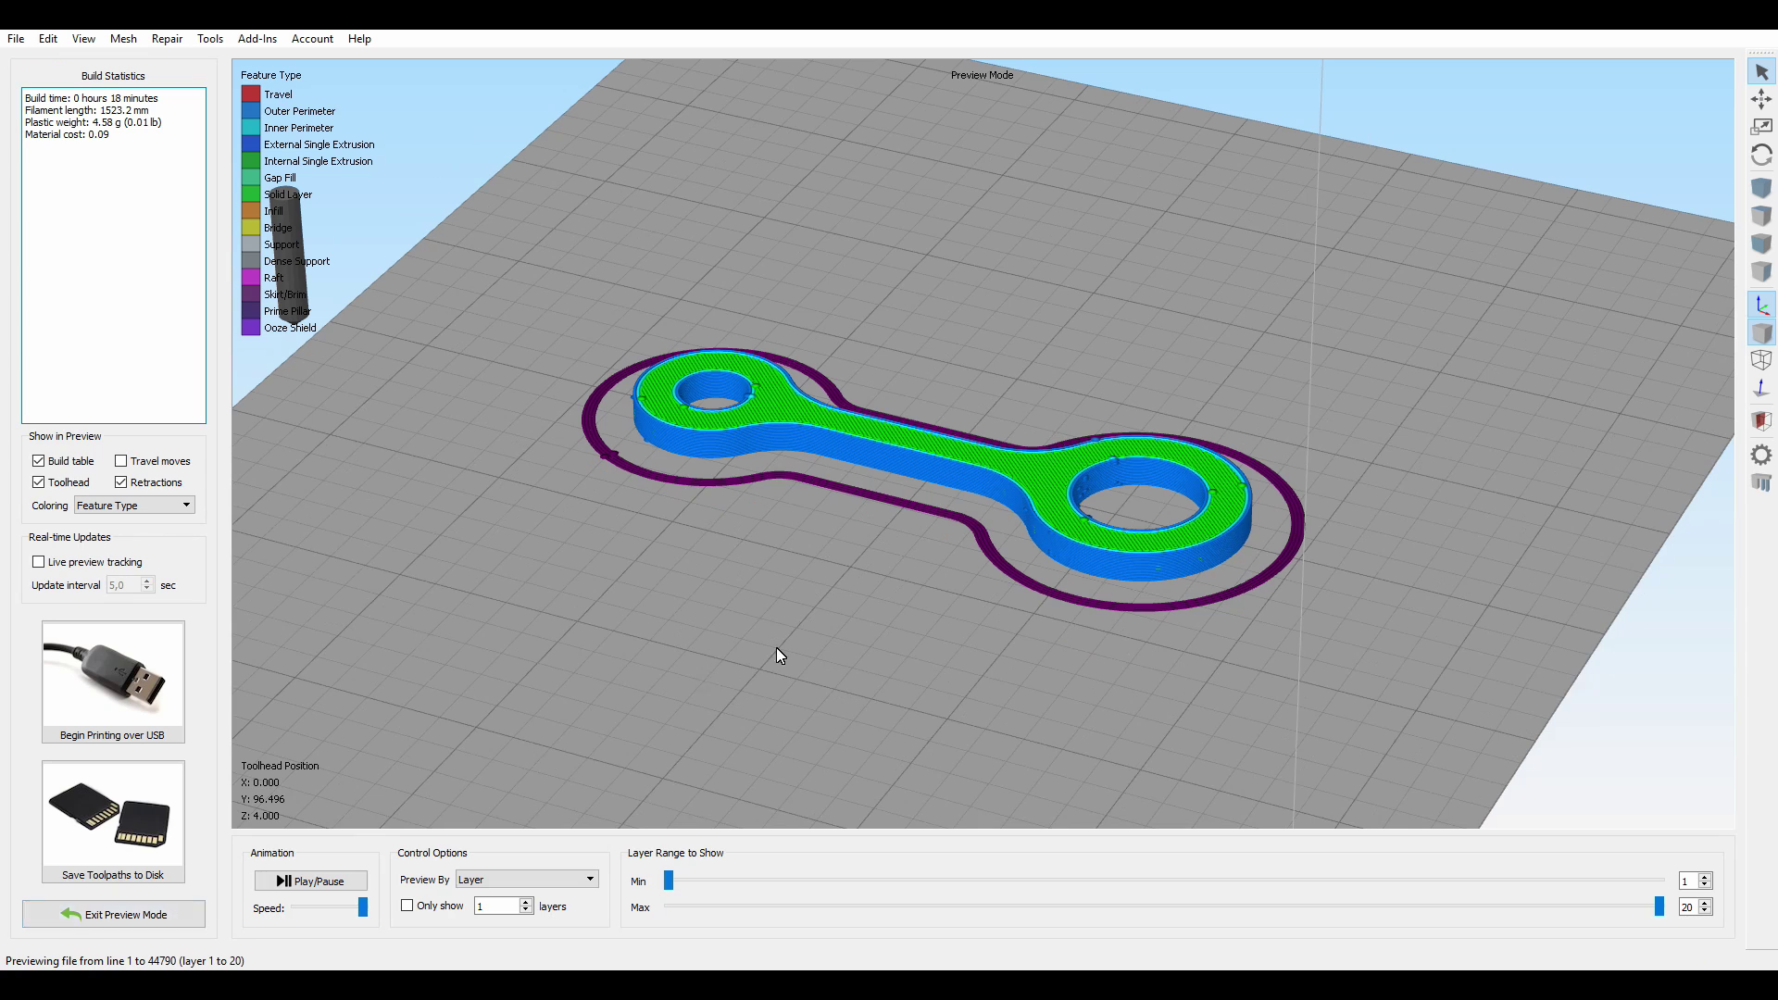
scroll(889, 581, "up", 5)
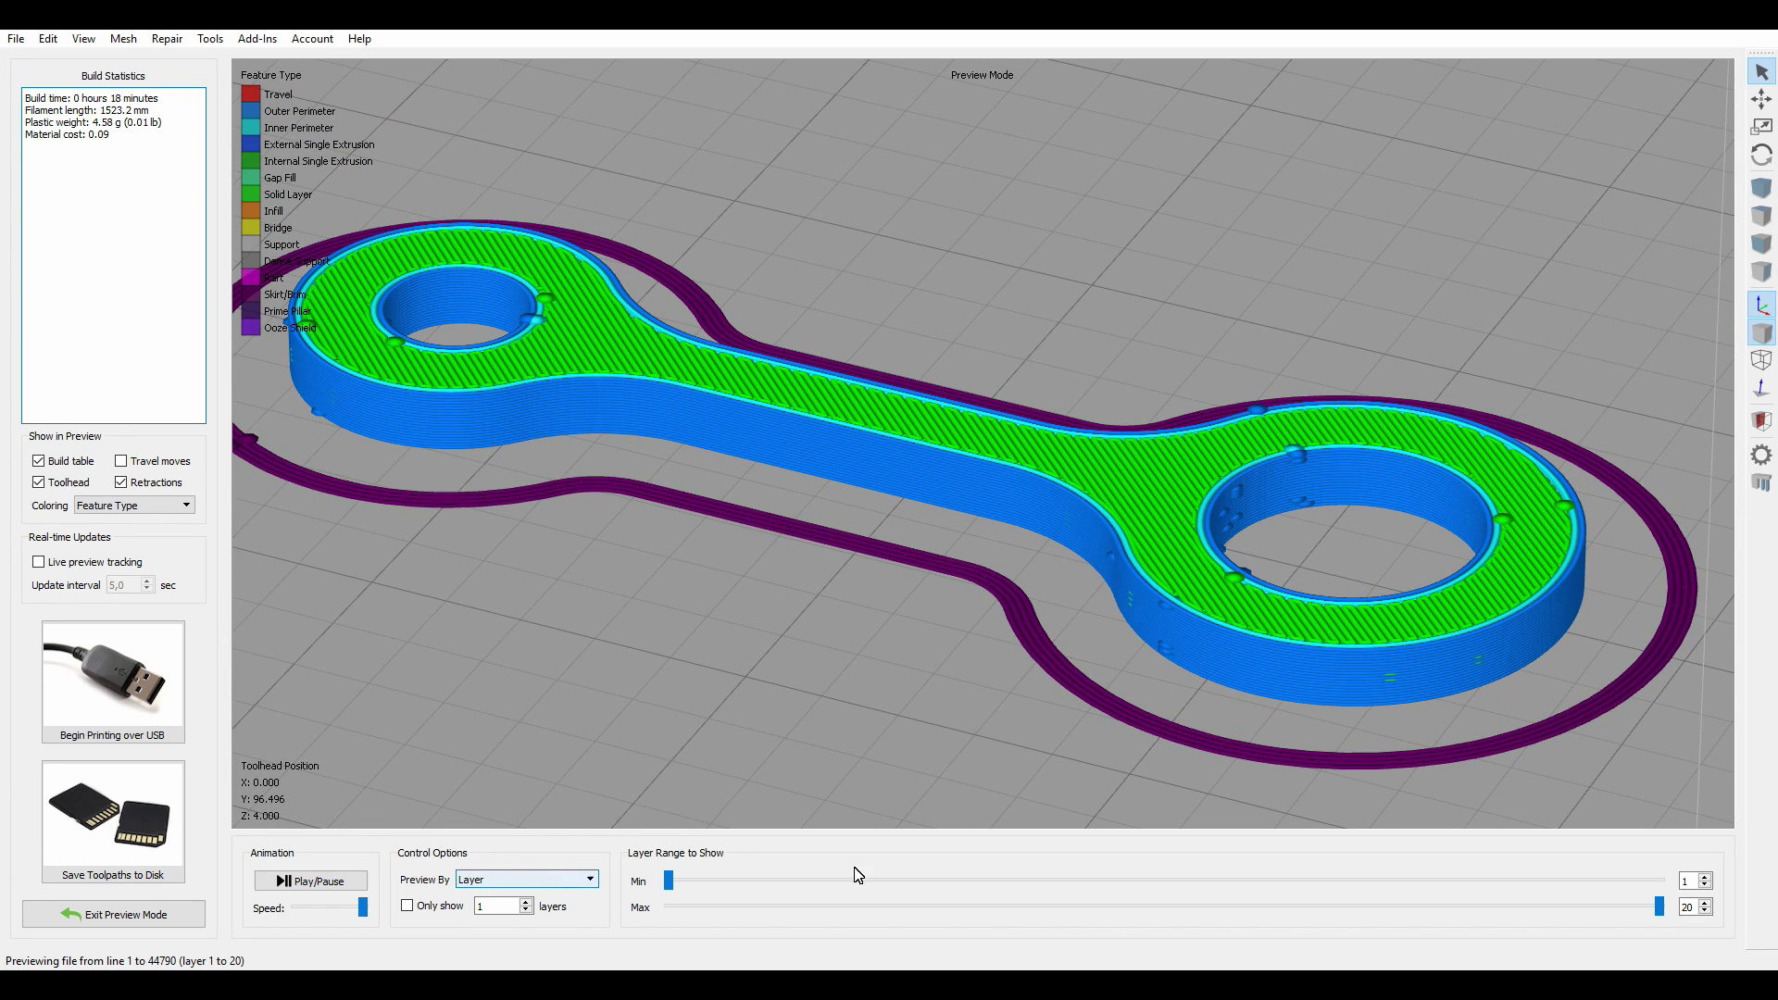
left_click_drag(1657, 907, 1360, 916)
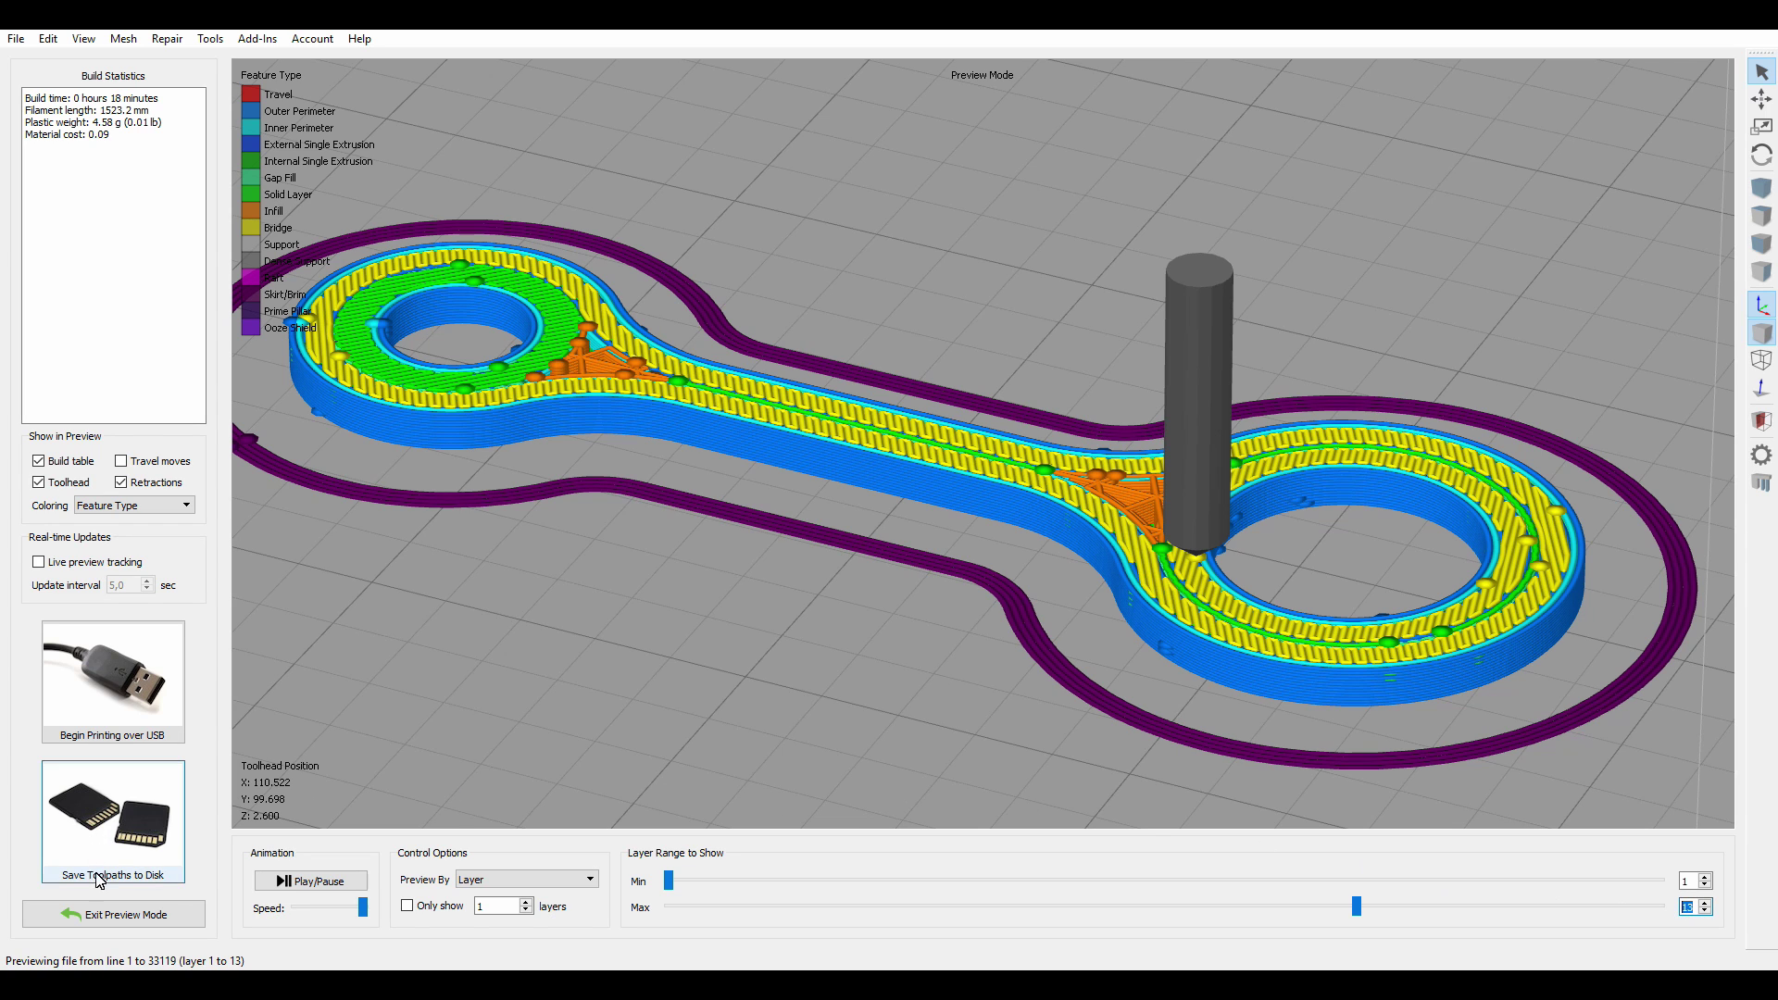
Enable Process1's post-processing REPLACE script inserting an M25 pause at layer 13.
left_click(114, 917)
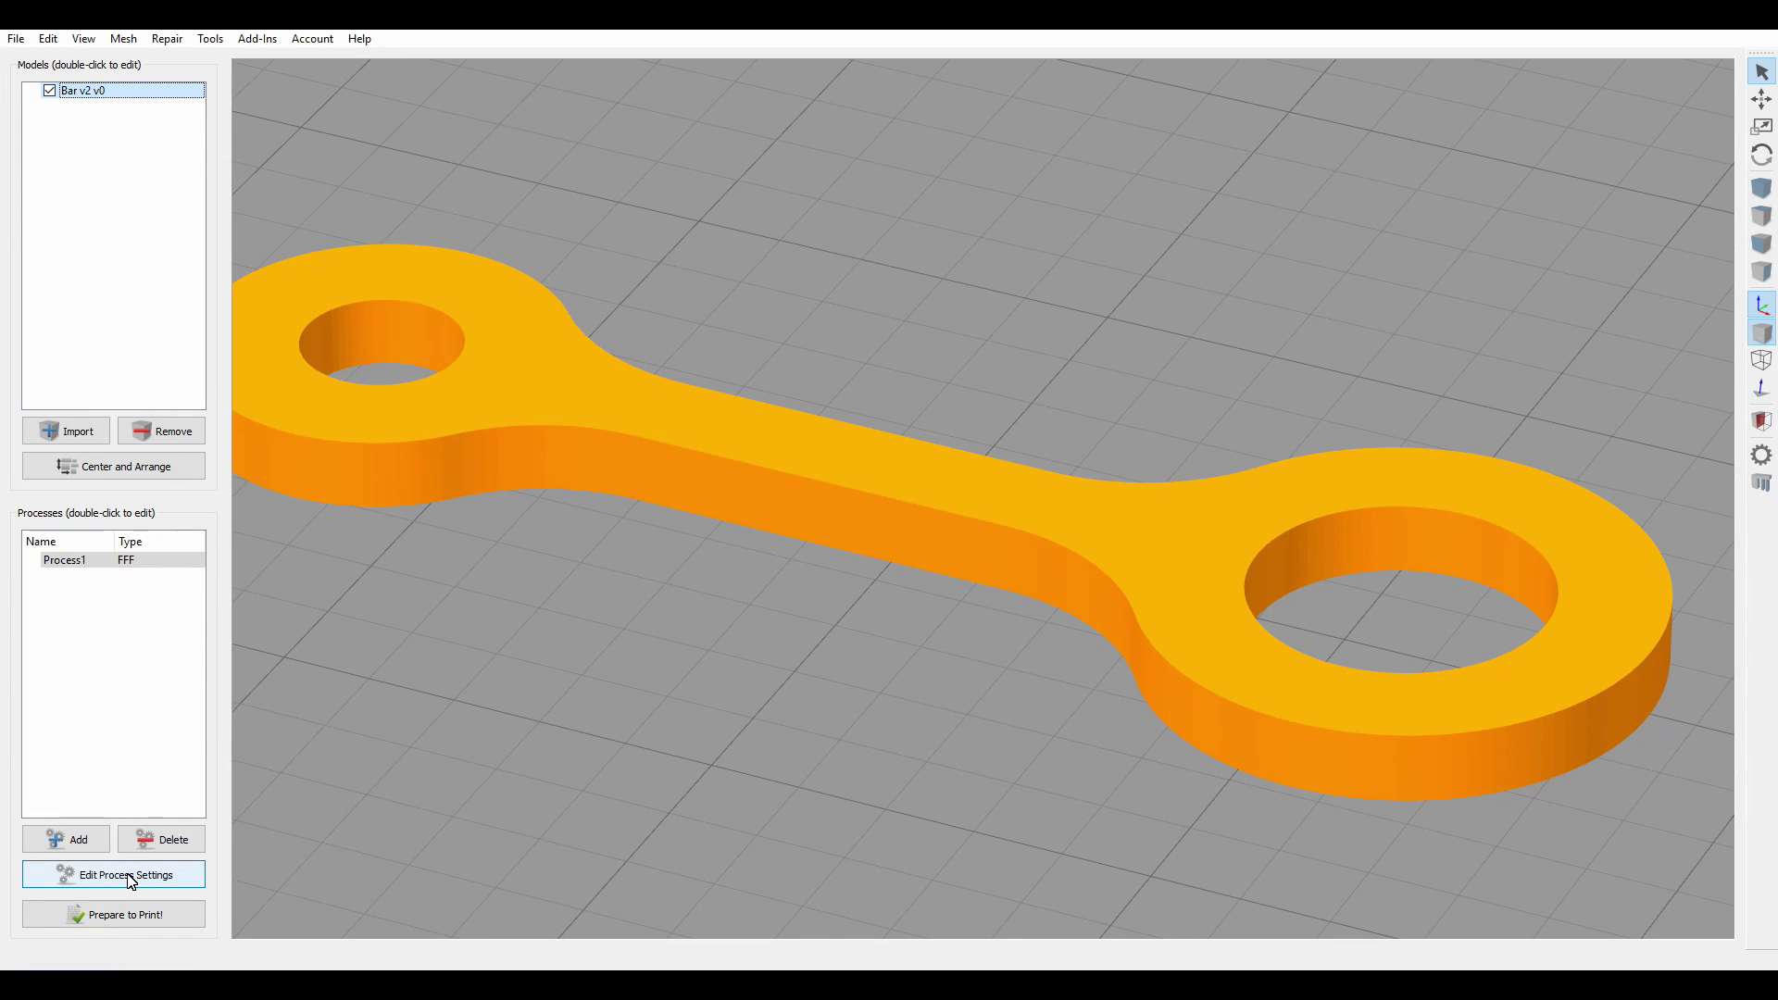
left_click(130, 882)
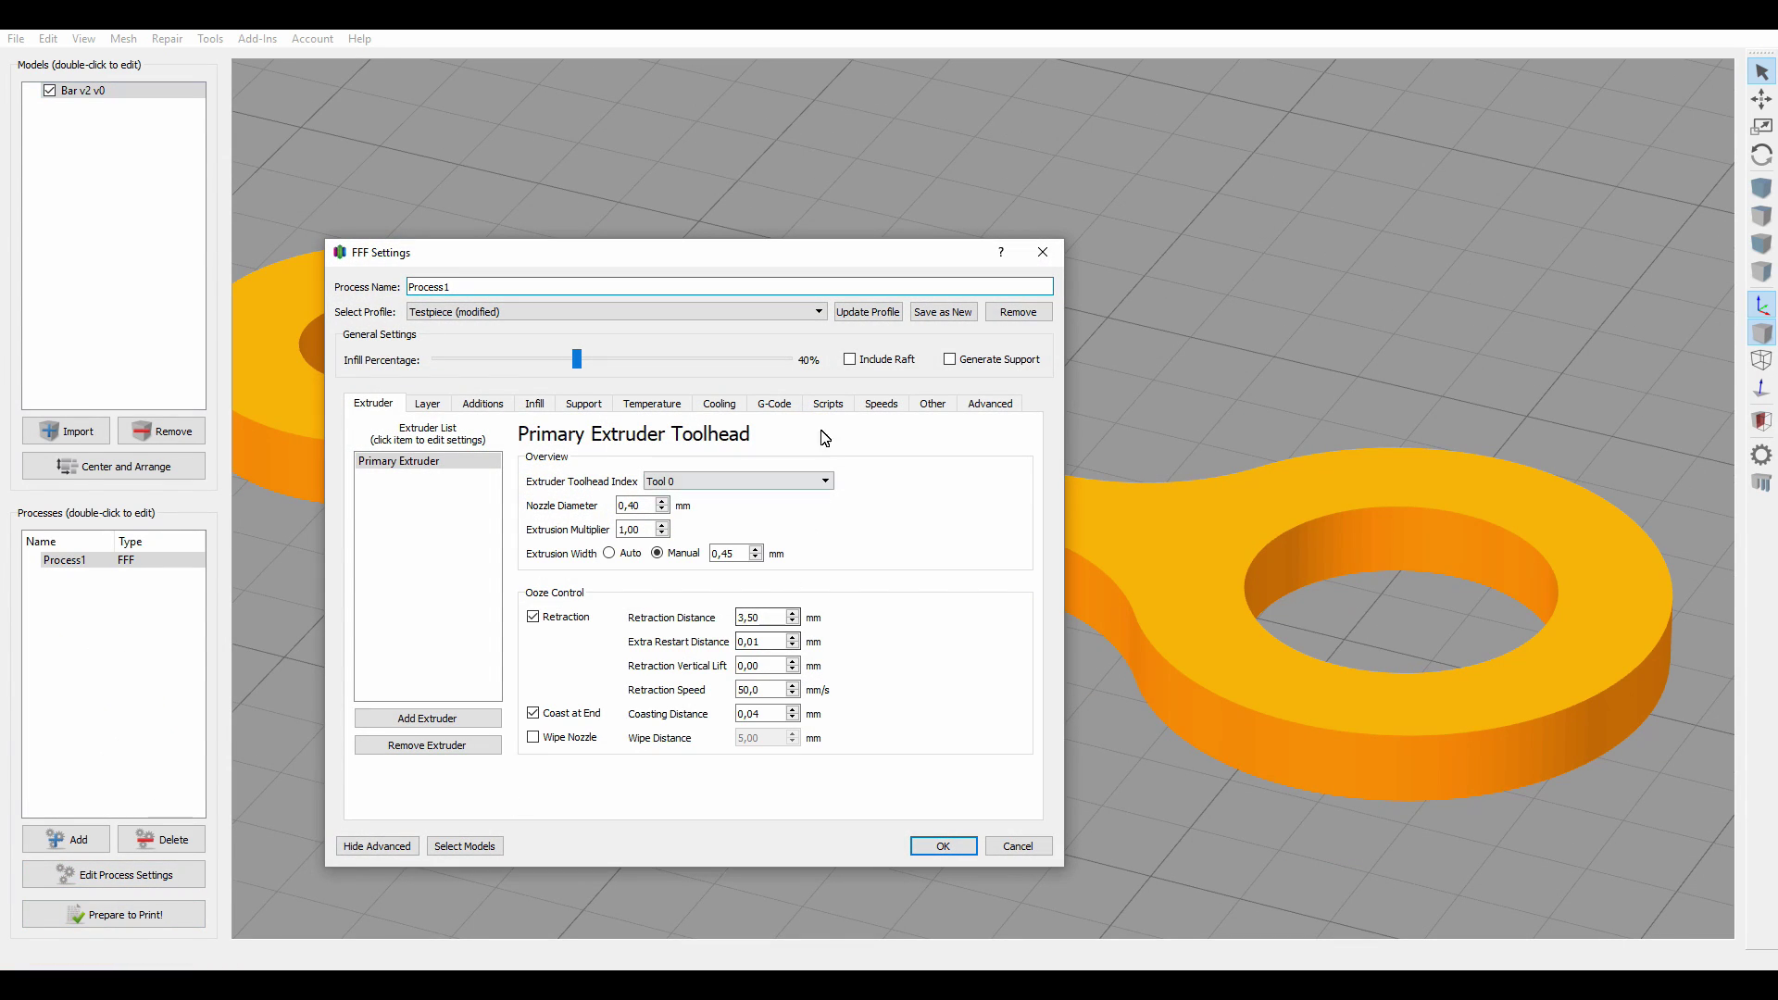
left_click(826, 408)
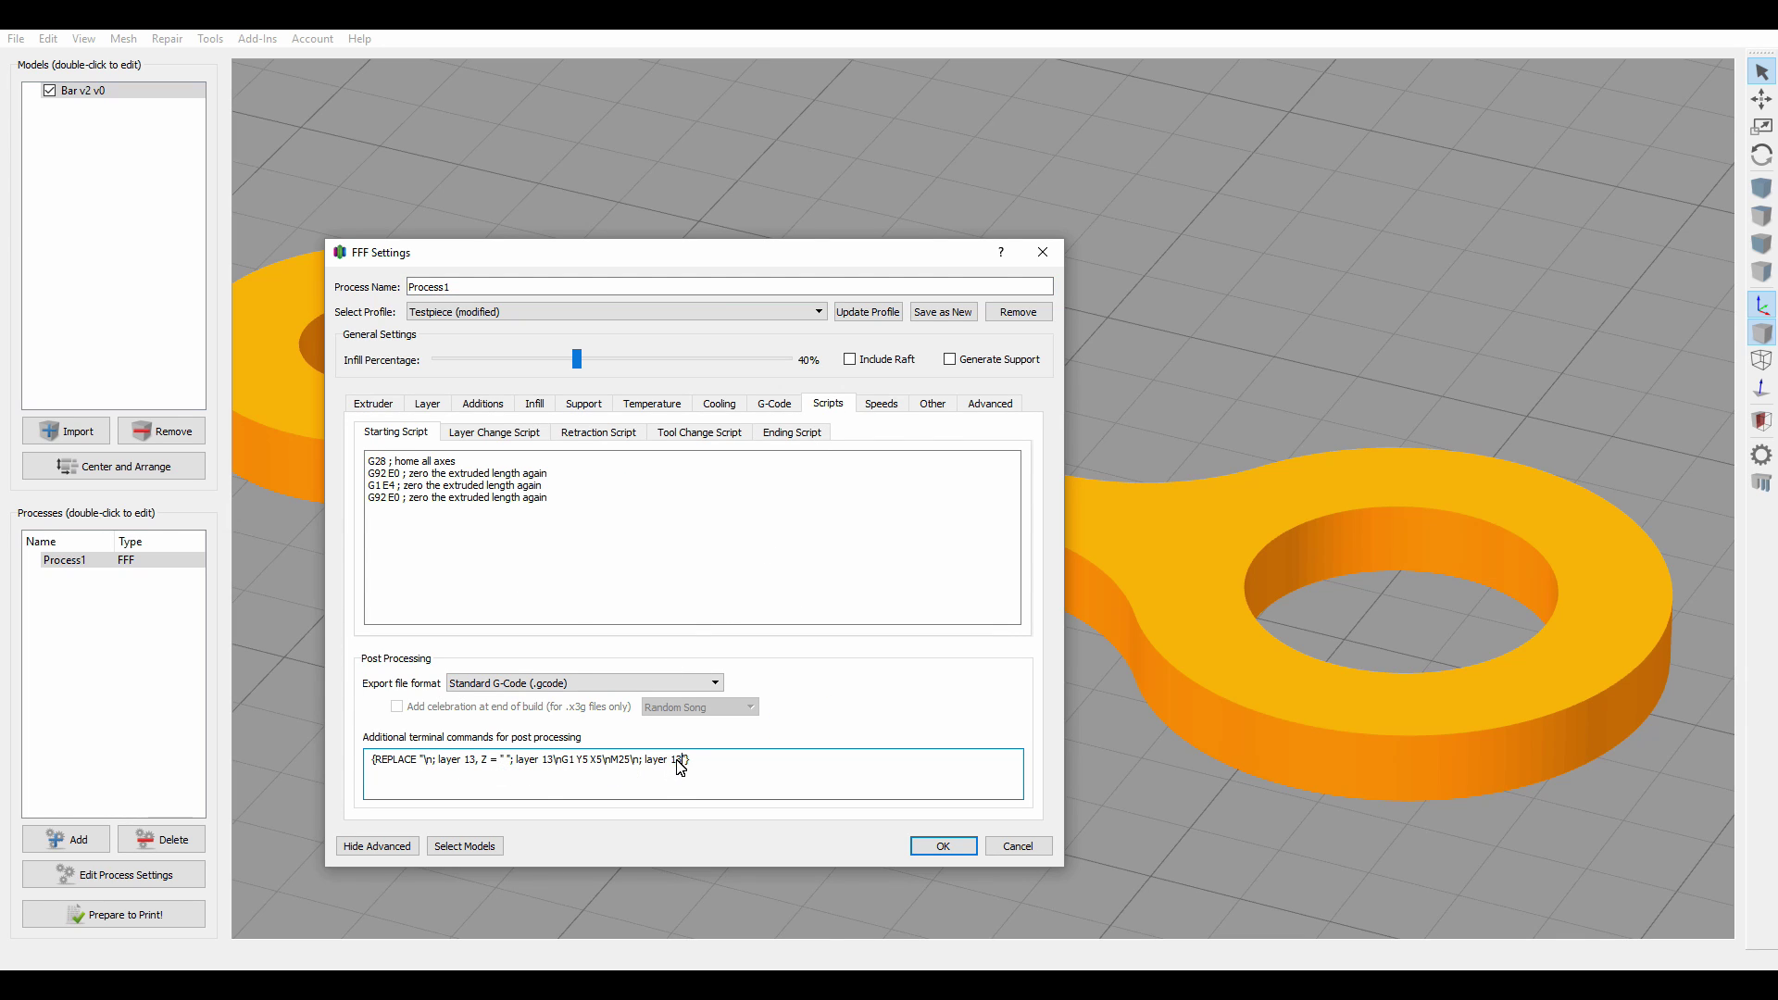
left_click(944, 847)
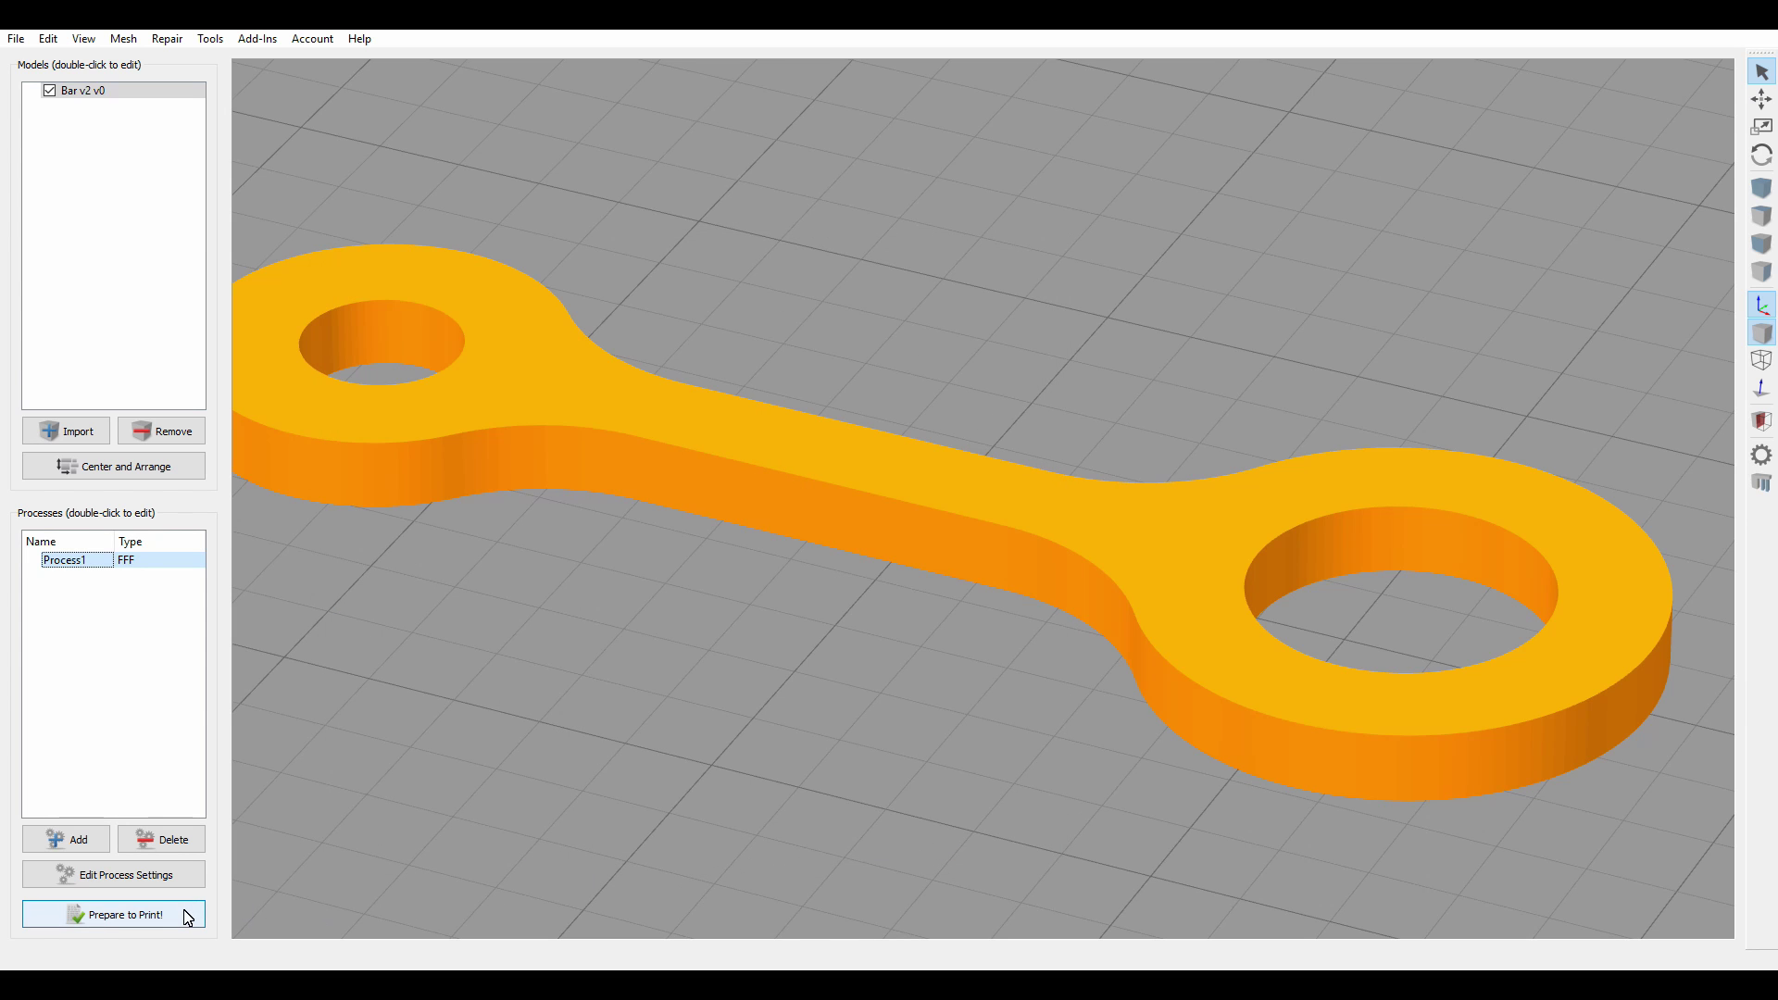